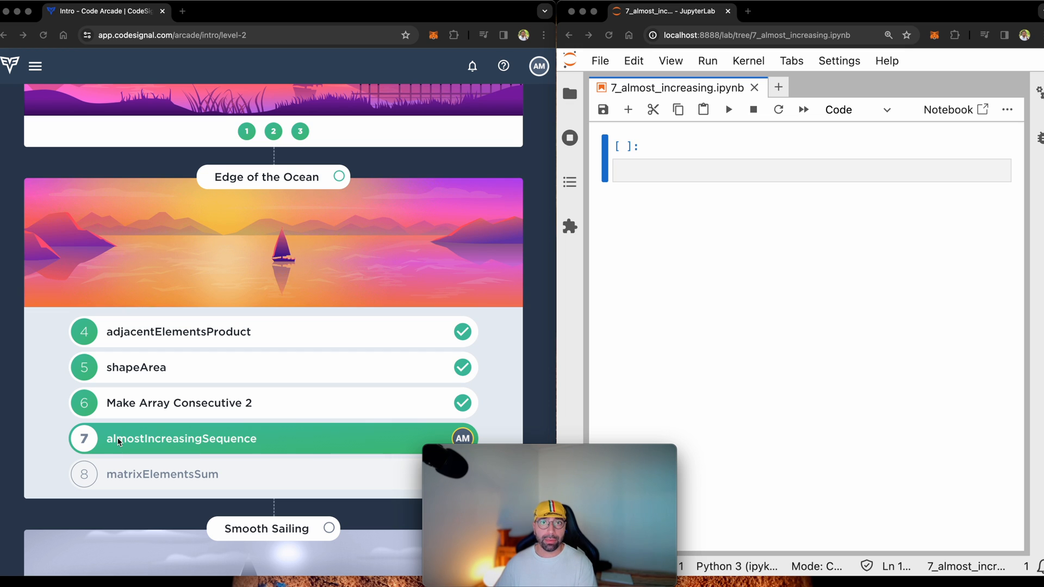
- Open the almostIncreasingSequence task from the Edge of the Ocean level list
left_click(154, 443)
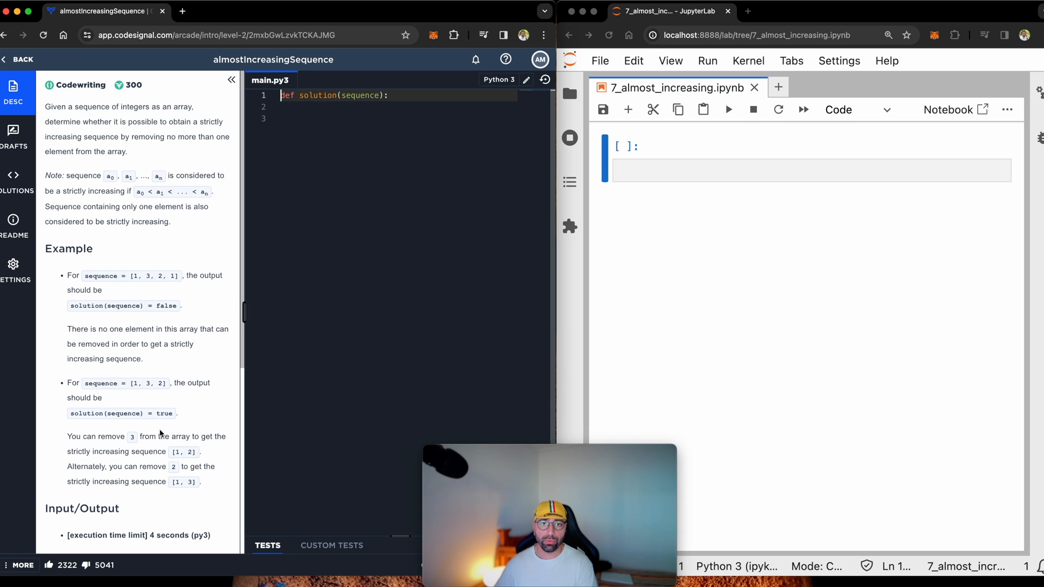
scroll(291, 326, "down", 2)
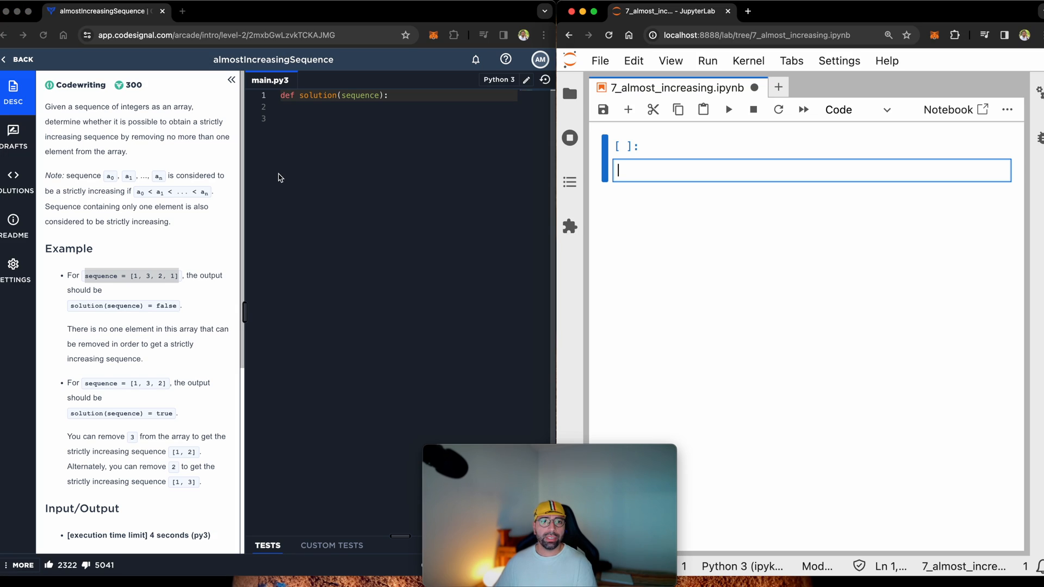
- Read the task description and copy the example assignment sequence = [1, 3, 2, 1]
left_click_drag(106, 106, 161, 107)
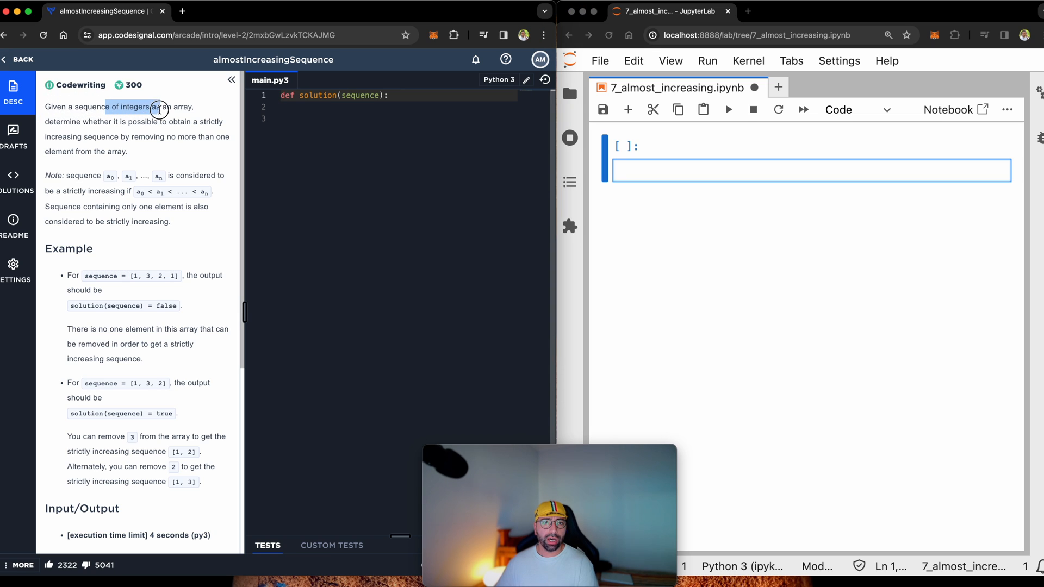
left_click_drag(131, 276, 176, 276)
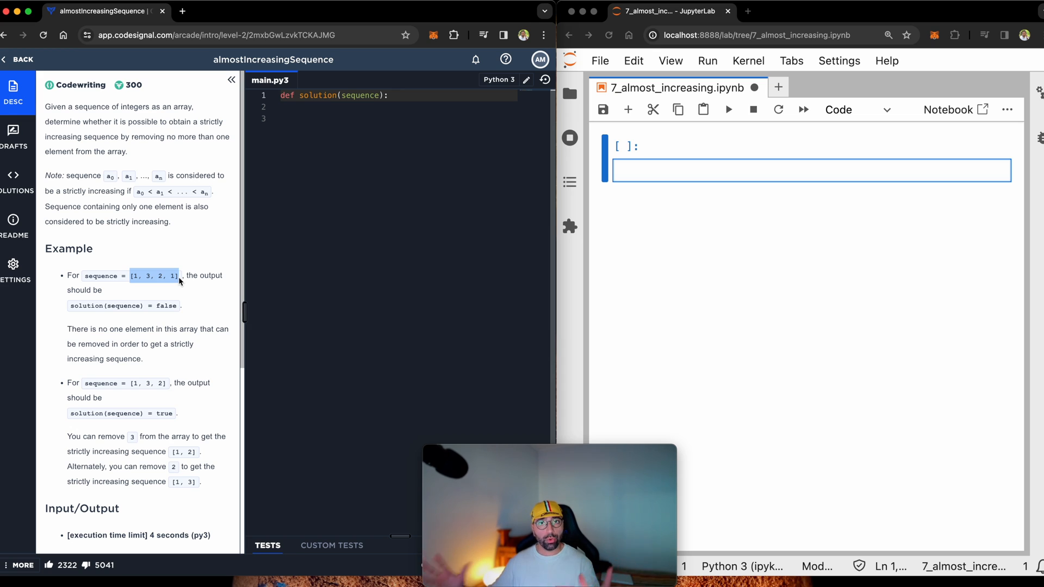
left_click_drag(153, 107, 193, 107)
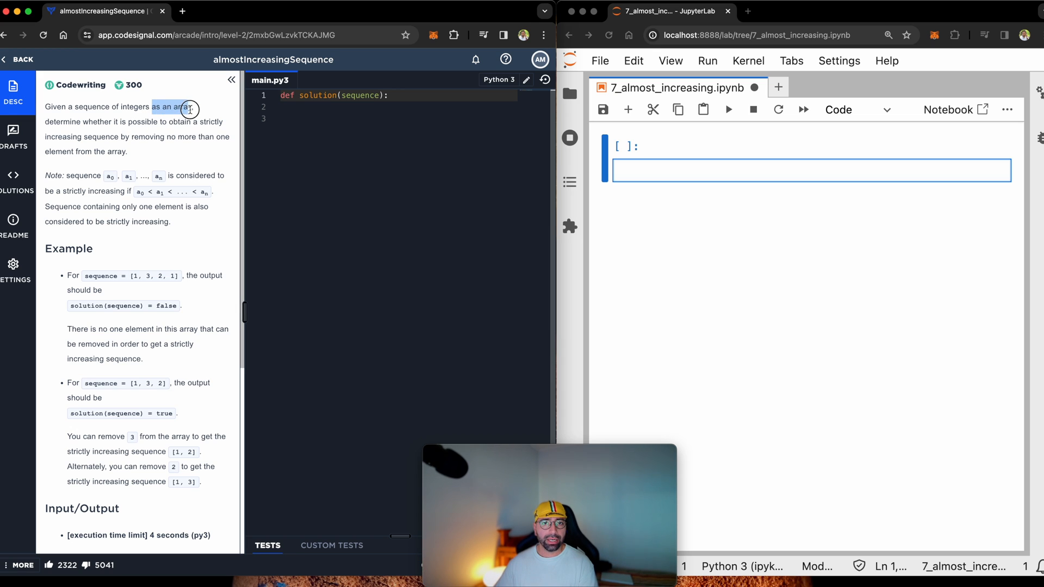
mouse_move(45, 122)
left_mouse_down()
mouse_move(220, 124)
mouse_move(120, 137)
mouse_move(97, 150)
mouse_move(108, 152)
left_mouse_up()
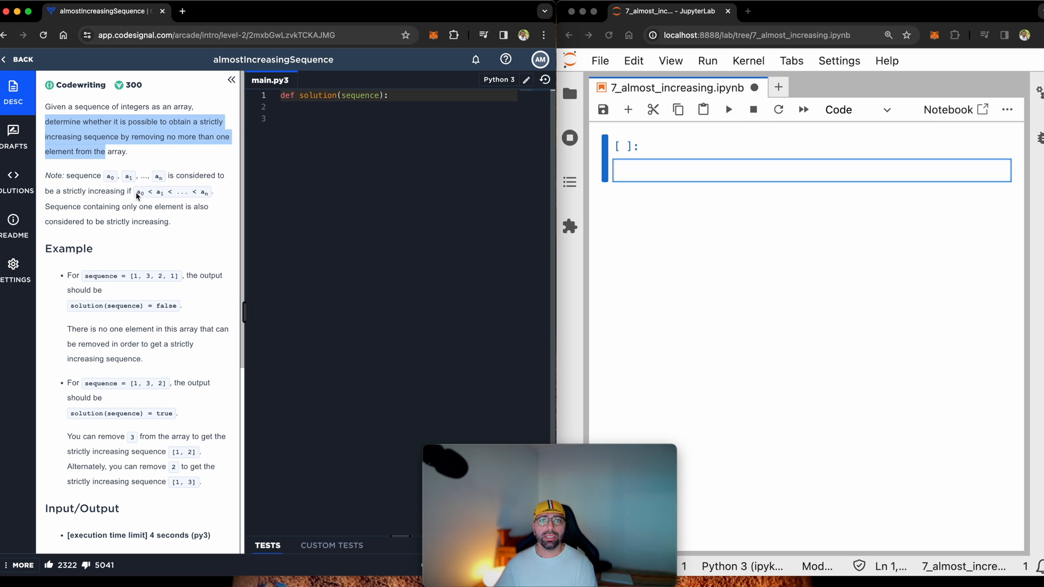
left_click_drag(85, 275, 182, 278)
key("ctrl+c")
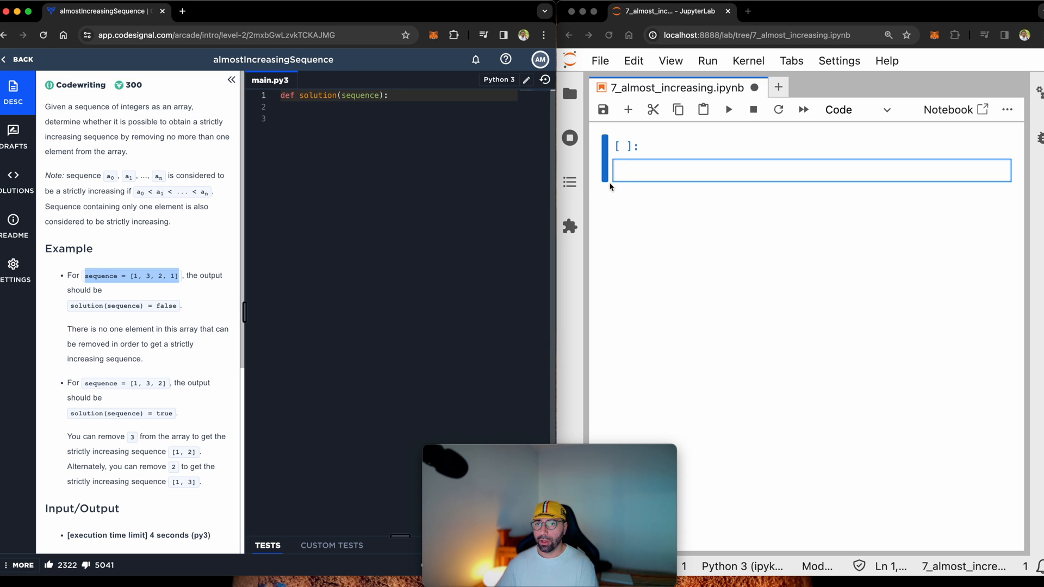
- Paste sequence = [1, 3, 2, 1] into the first cell, save, and examine the values 1, 3, 2
left_click(637, 170)
key("ctrl+v")
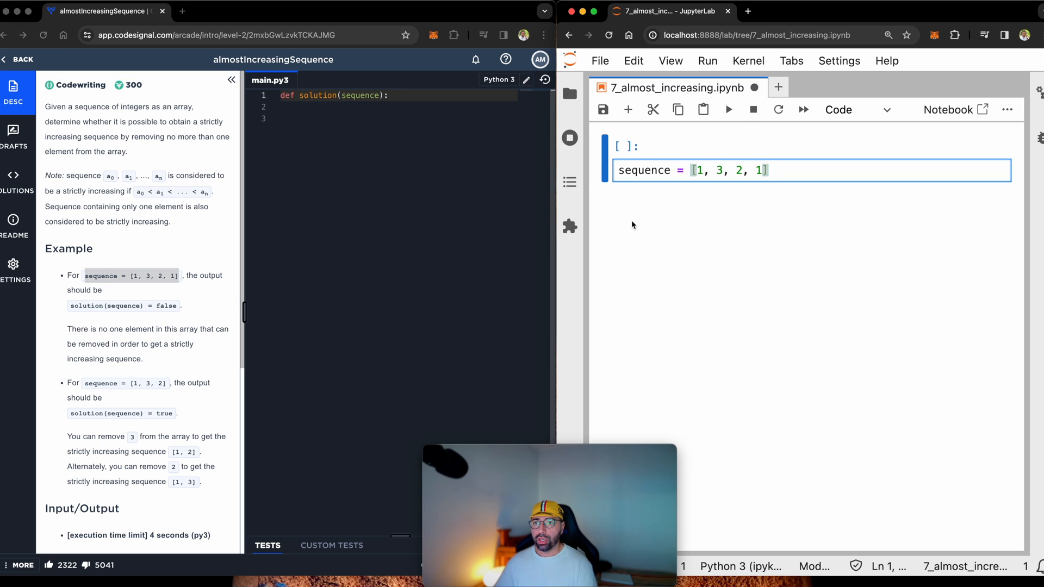
key("Escape")
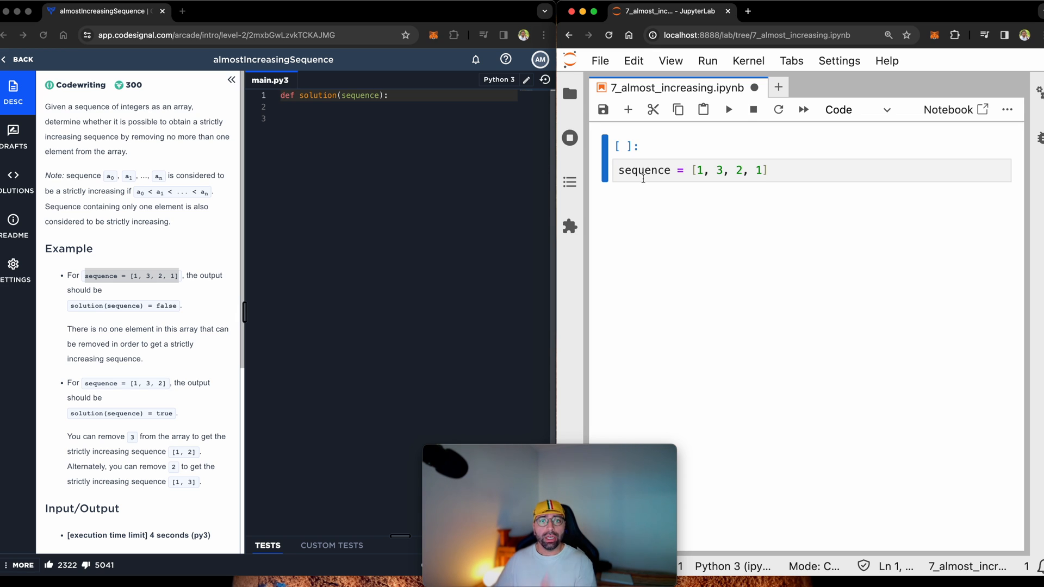
key("ctrl+s")
left_click(698, 169)
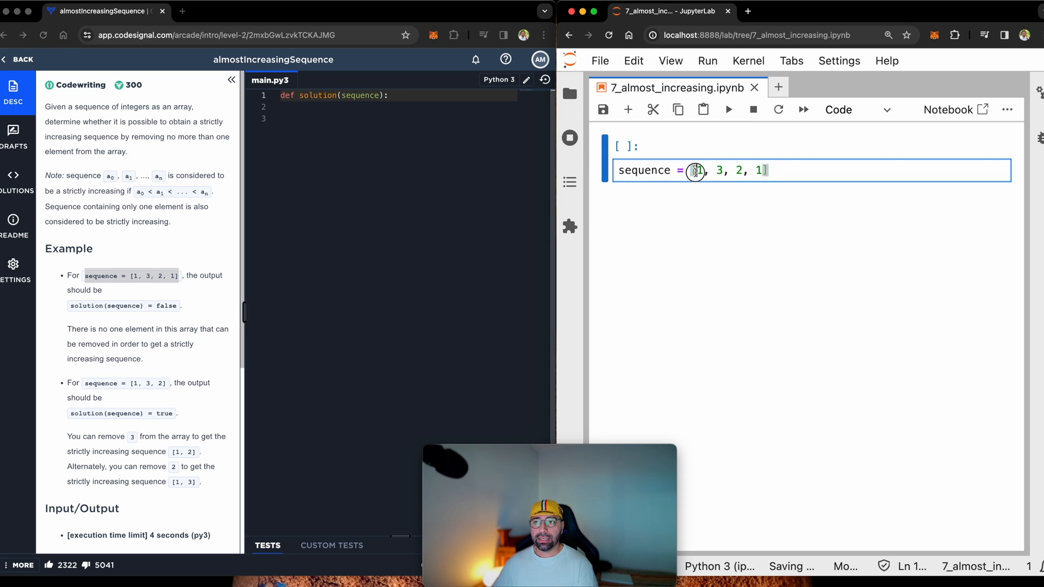
left_click_drag(697, 169, 748, 171)
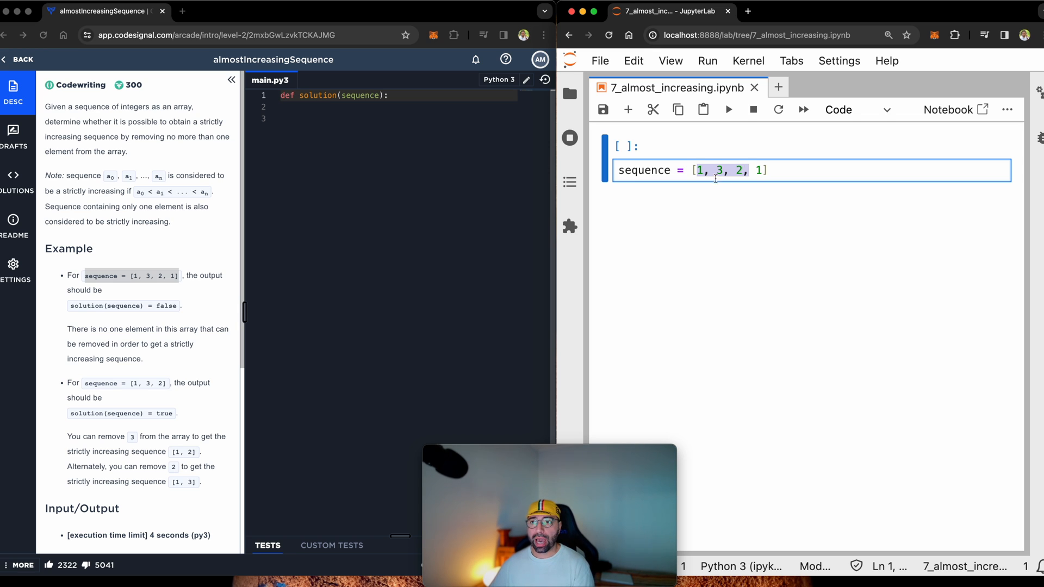
left_click_drag(696, 170, 740, 169)
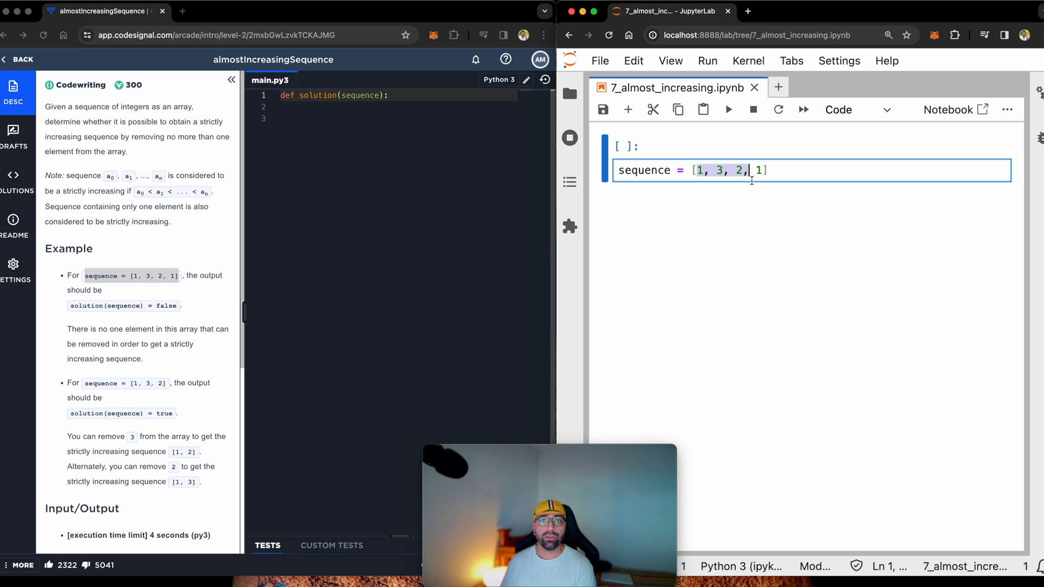
double_click(720, 169)
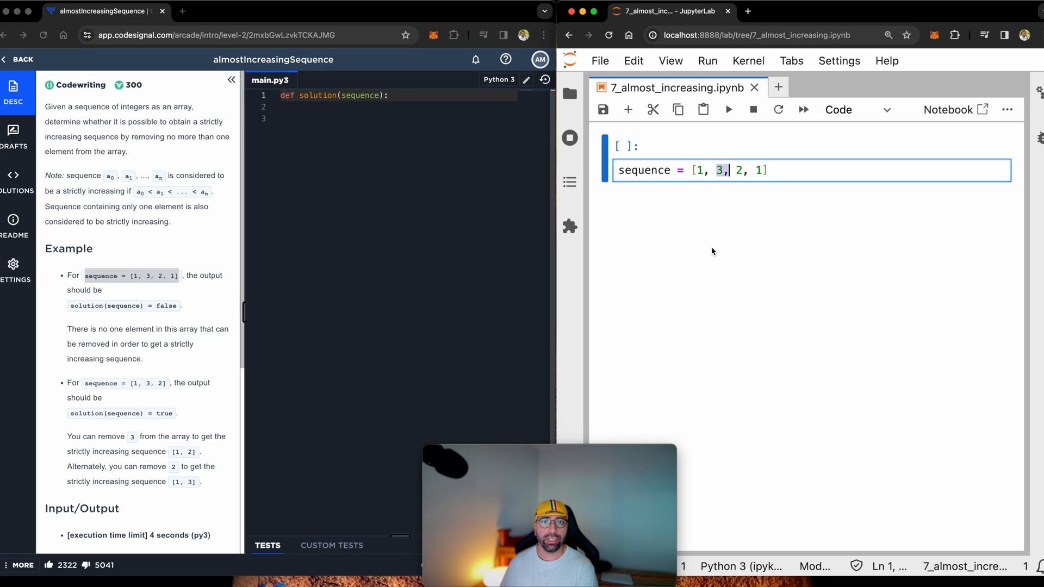
left_click(730, 171)
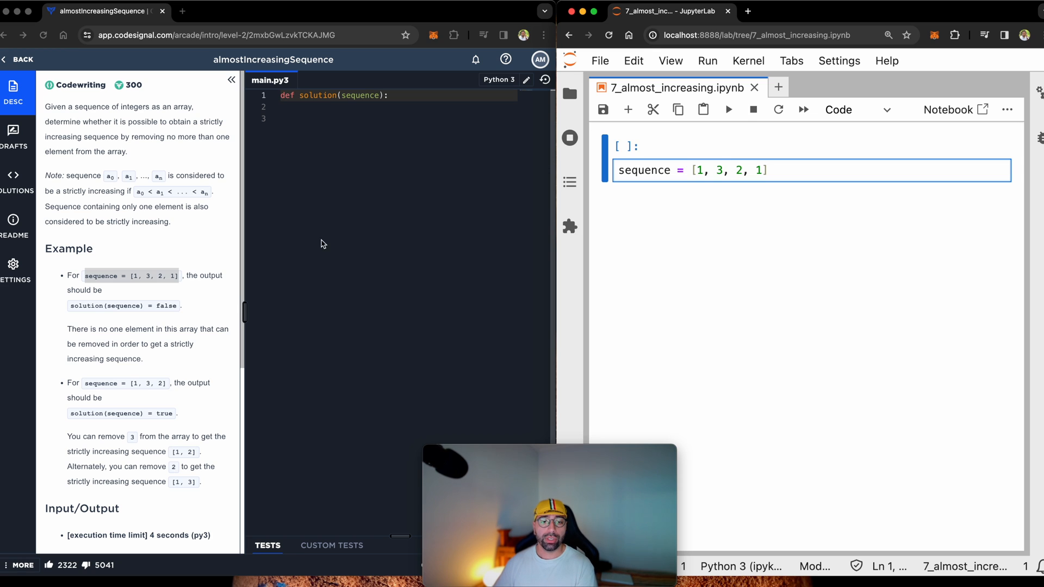
- Copy the second example from CodeSignal and replace the cell with sequence = [1, 3, 2]
left_click(163, 328)
left_click_drag(84, 386, 170, 385)
key("ctrl+c")
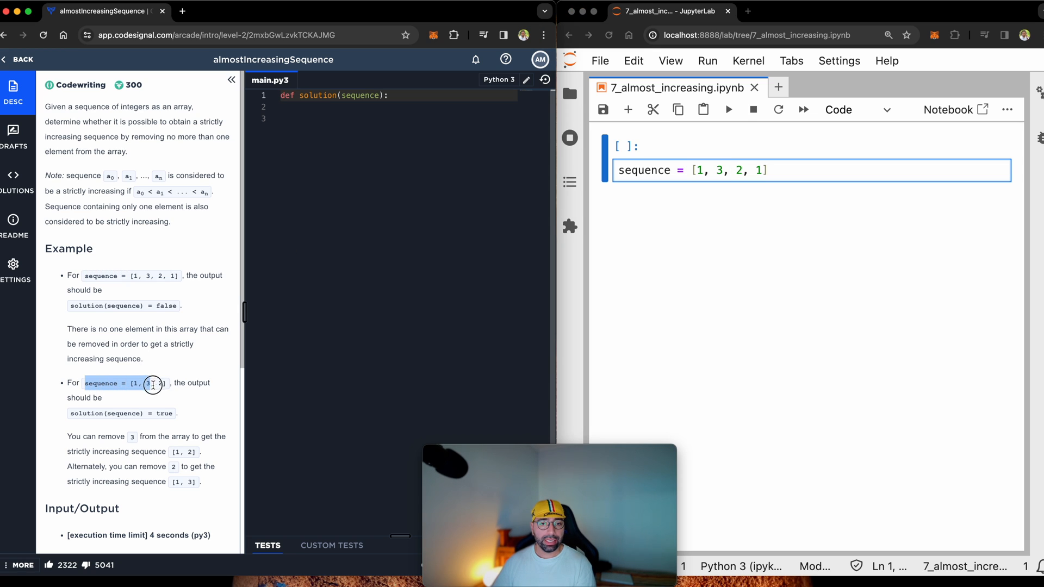
left_click(629, 172)
key("ctrl+a")
key("ctrl+v")
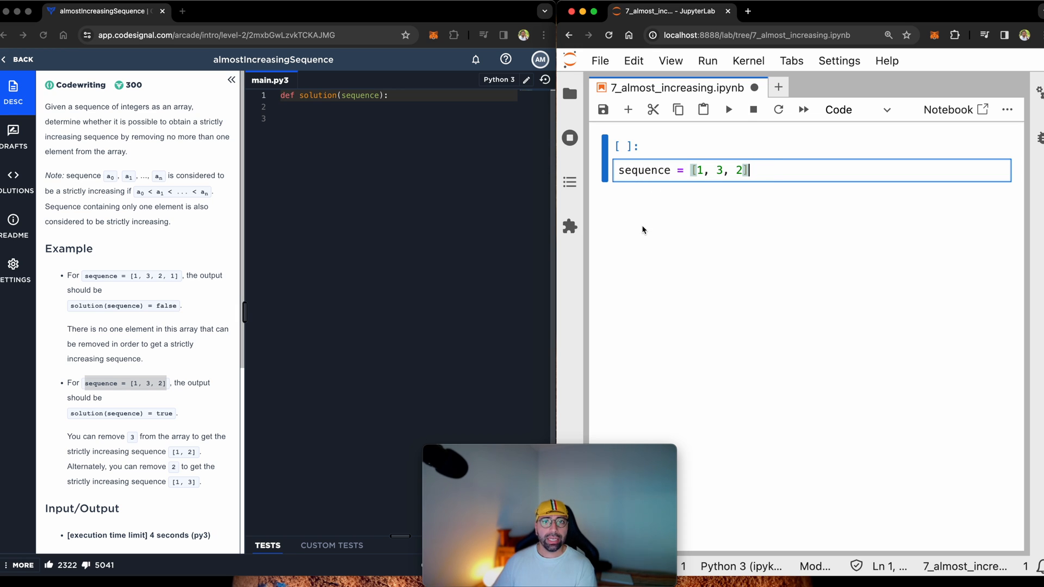
left_click(702, 171)
left_click_drag(698, 170, 741, 170)
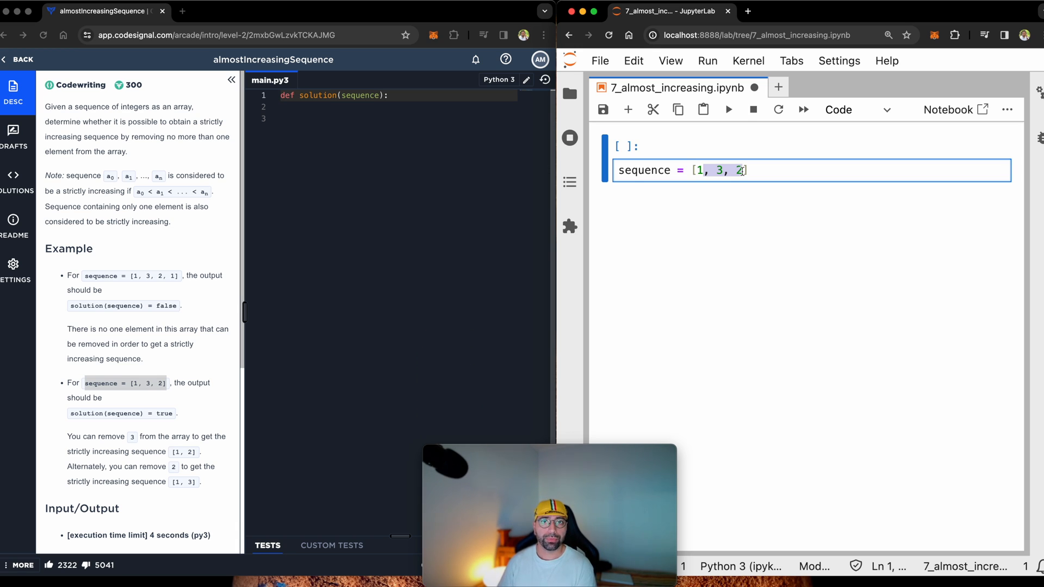
left_click(646, 172)
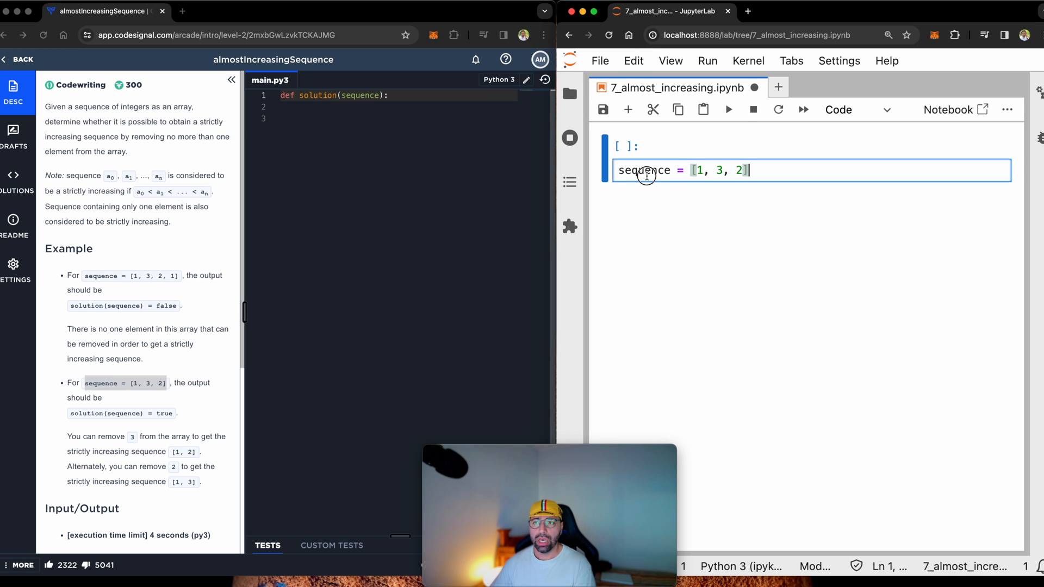
- Undo back to sequence = [1, 3, 2, 1], save the notebook, and add a second code cell
key("super+z")
left_click(646, 172)
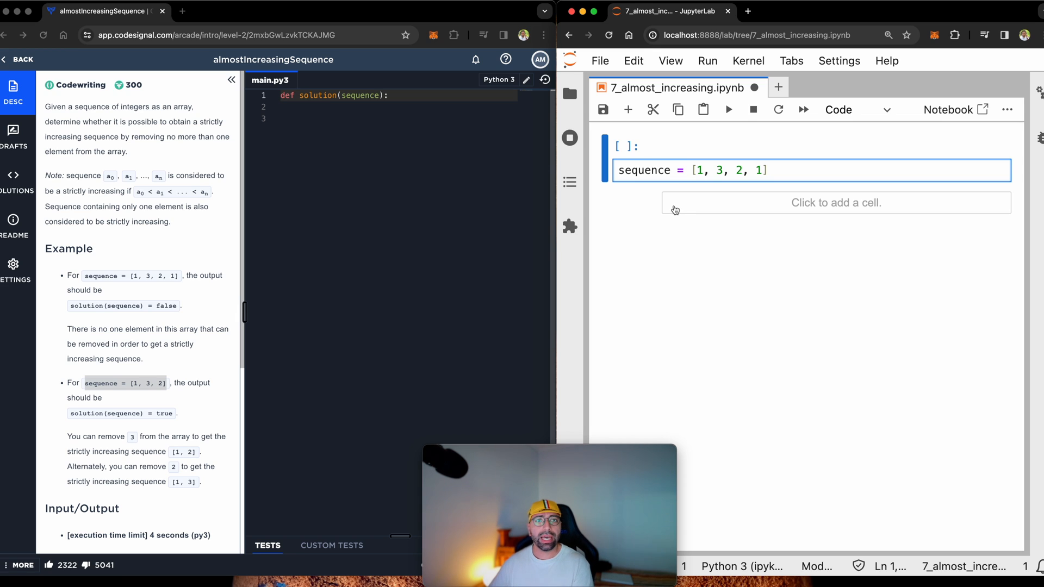
left_click(691, 170)
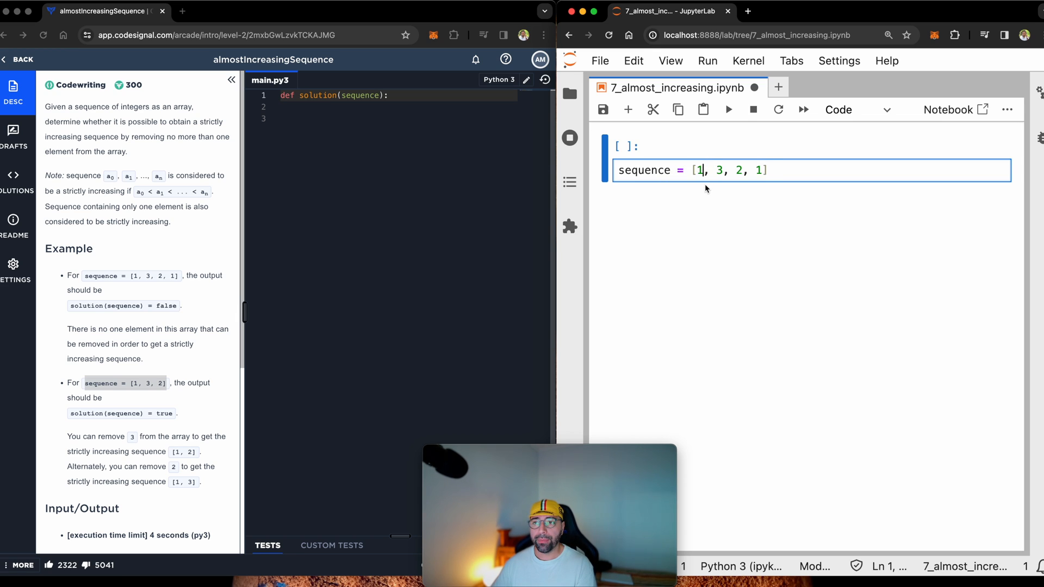
left_click(693, 169)
left_click_drag(691, 170, 703, 169)
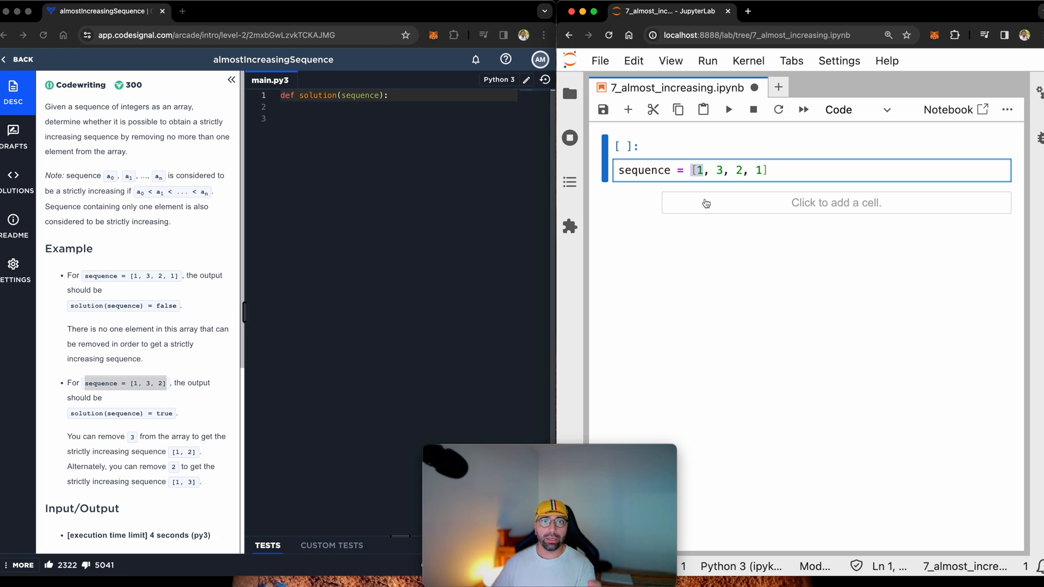
key("ctrl+s")
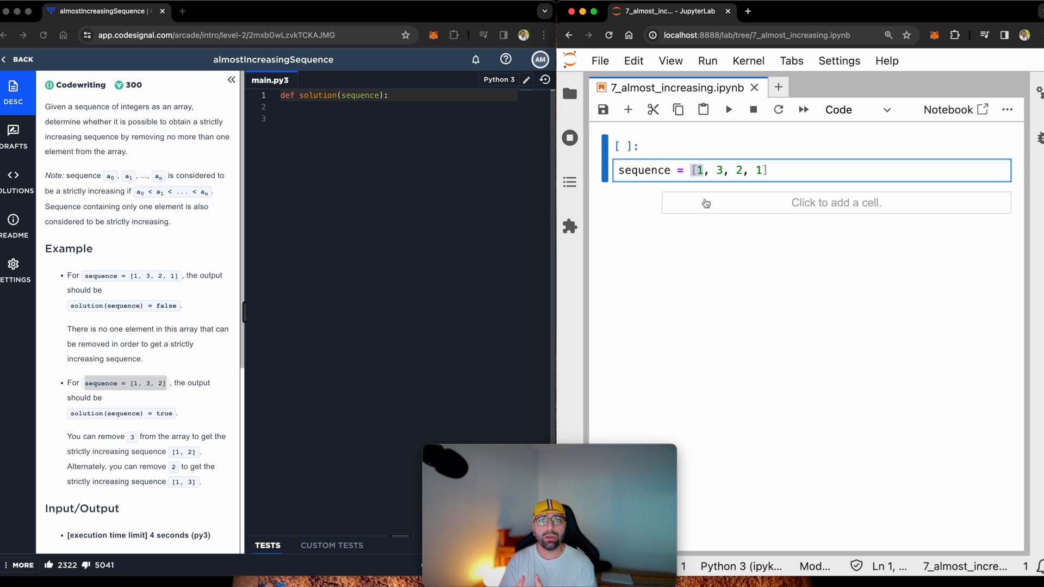
left_click(706, 203)
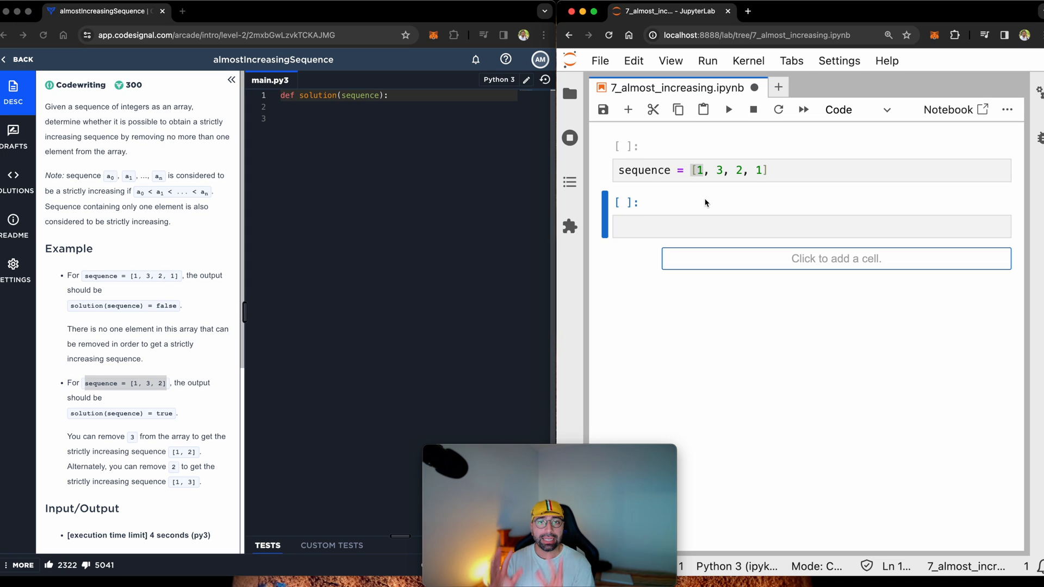
- Start the loop cell and walk through which values of [1, 3, 2, 1] remain when each is removed
left_click(652, 226)
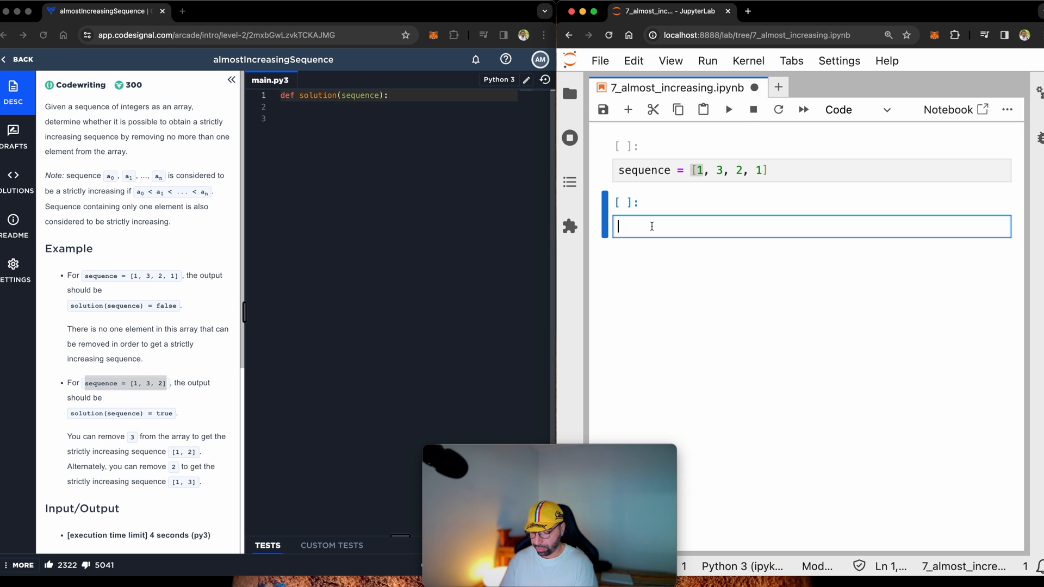
type("for i in range(len(sequence)):")
key("Return")
left_click(716, 170)
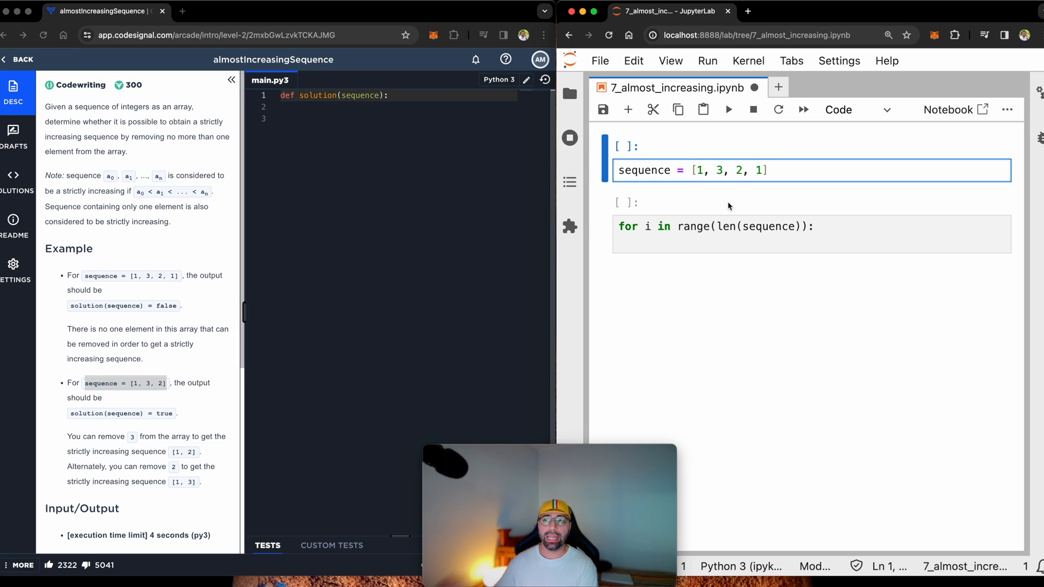
double_click(700, 169)
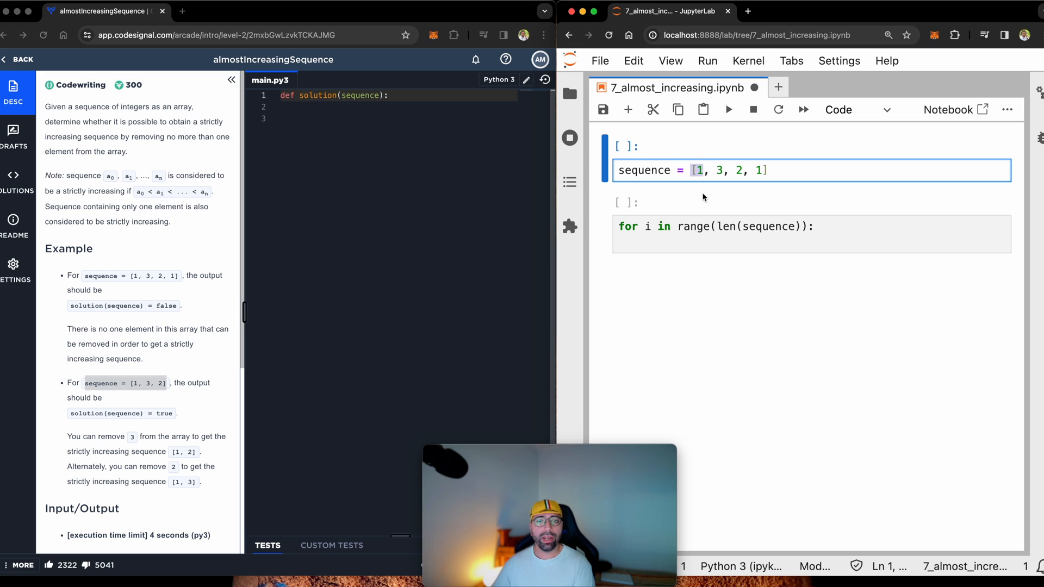
left_click_drag(716, 169, 763, 170)
key("Right")
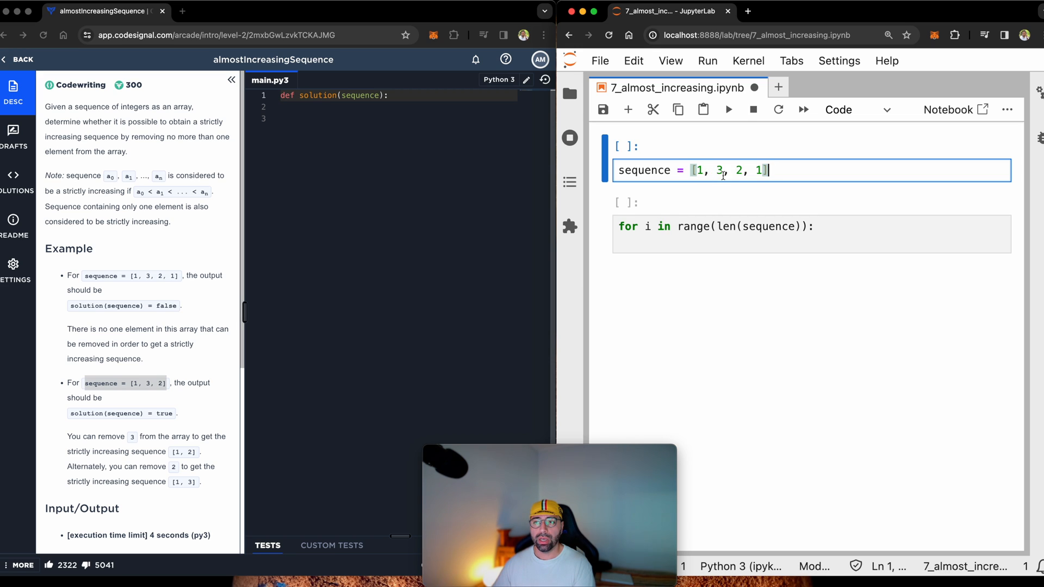
double_click(718, 170)
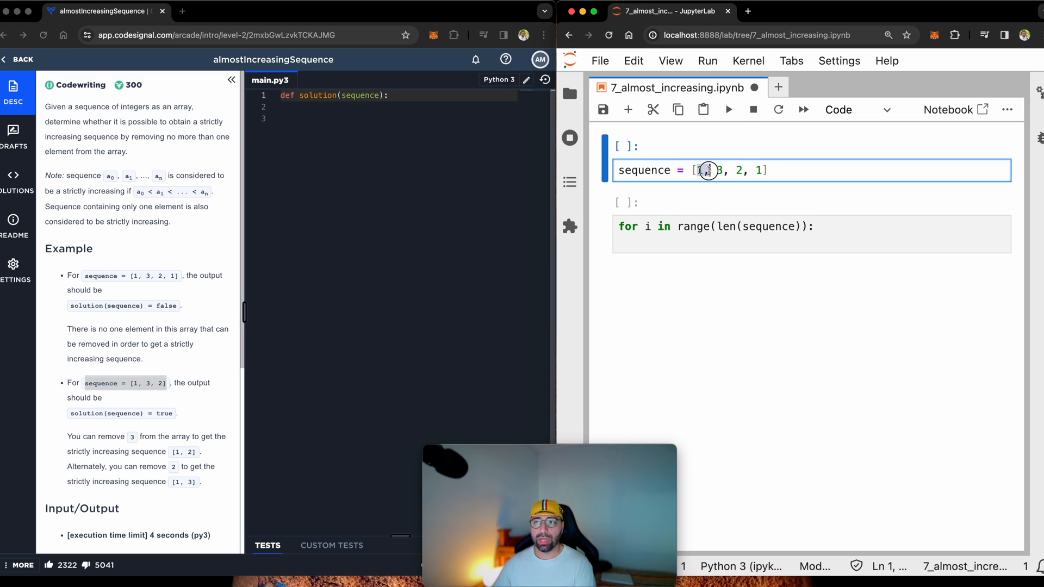
left_click_drag(699, 170, 767, 170)
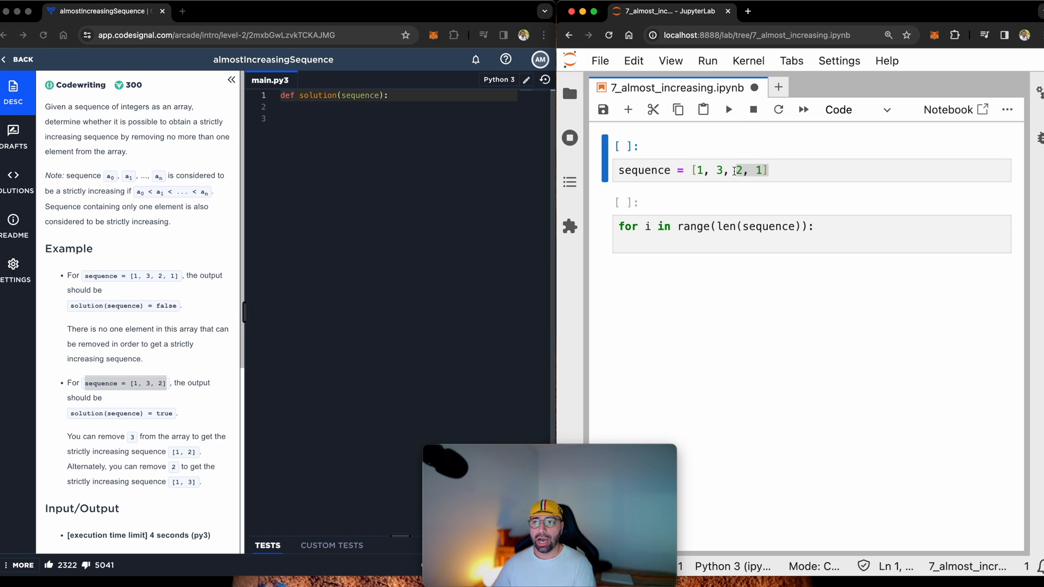
key("Left")
left_click_drag(693, 170, 726, 171)
double_click(759, 170)
key("Escape")
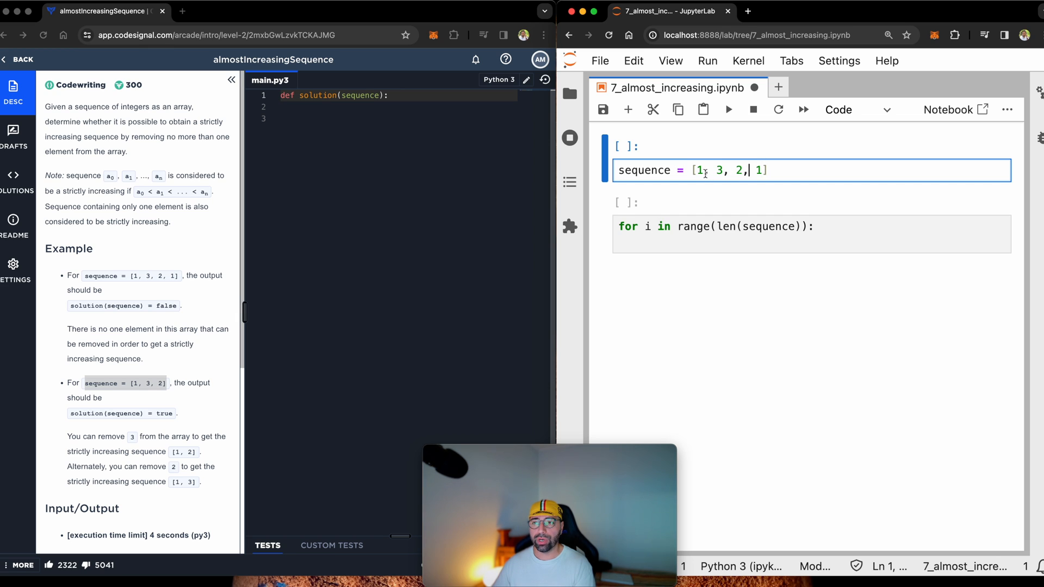
left_click_drag(698, 170, 744, 170)
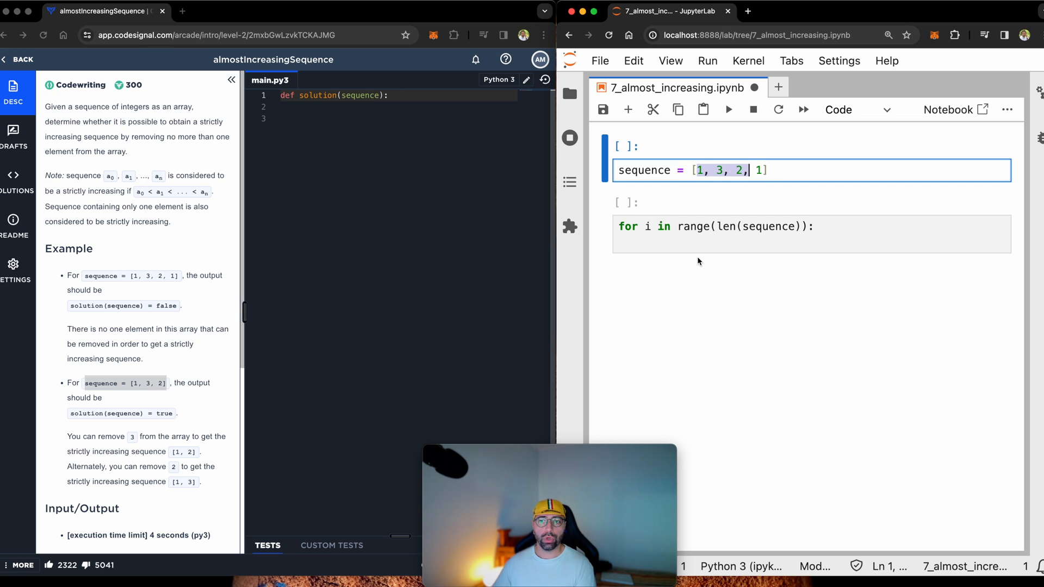
- Add new_sequence = sequence[:i] + sequence[i + 1:] and print(new_sequence), then run both cells
left_click(742, 242)
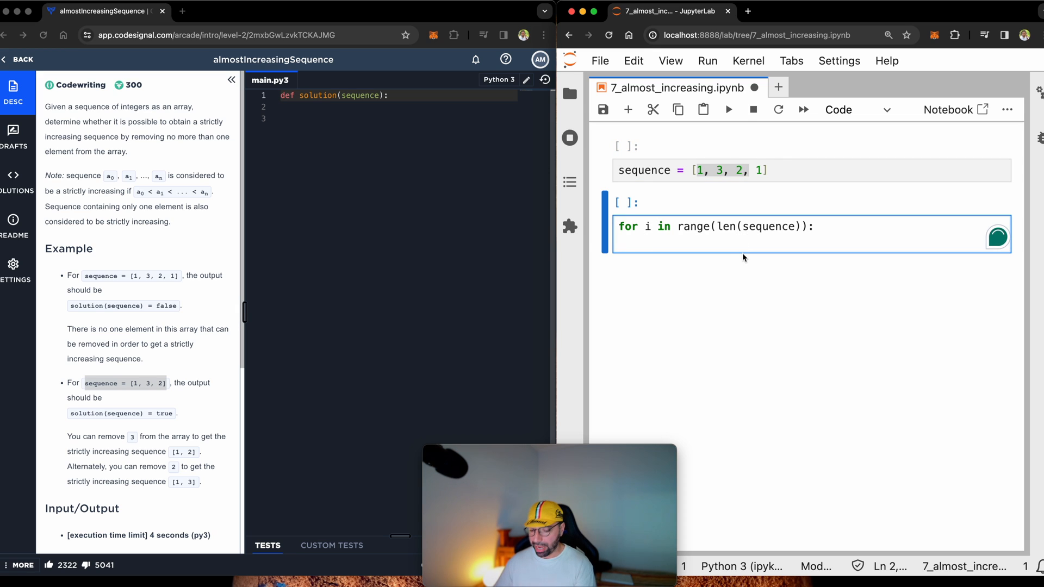
type("new_sequence = ")
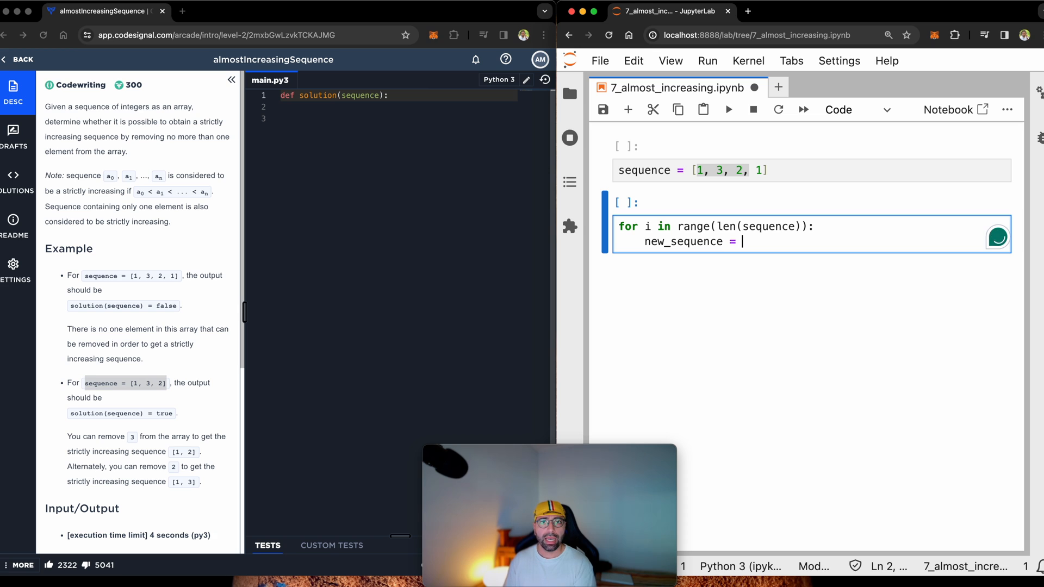
type("sequence[:")
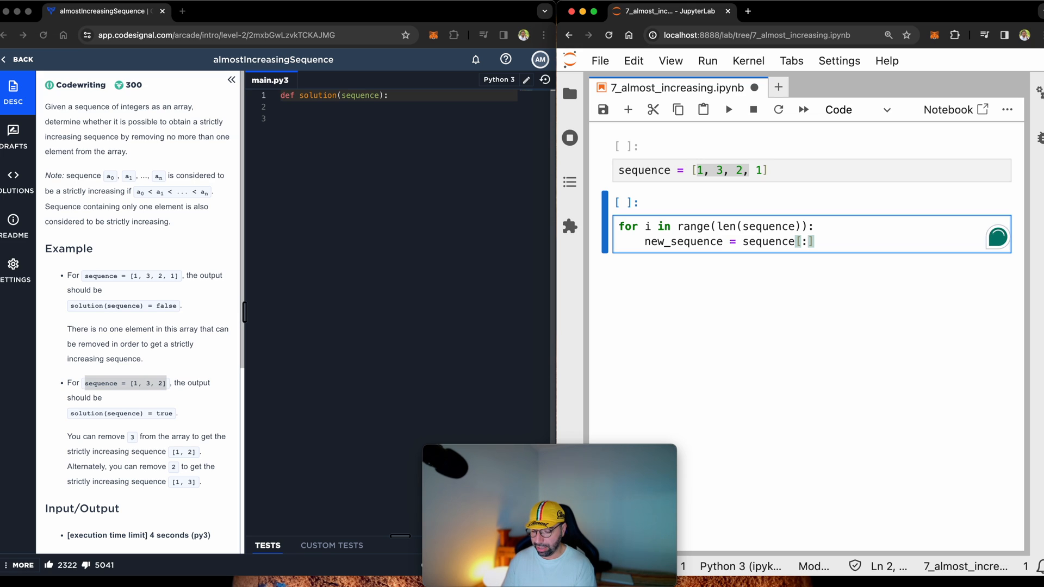
type("i] + s")
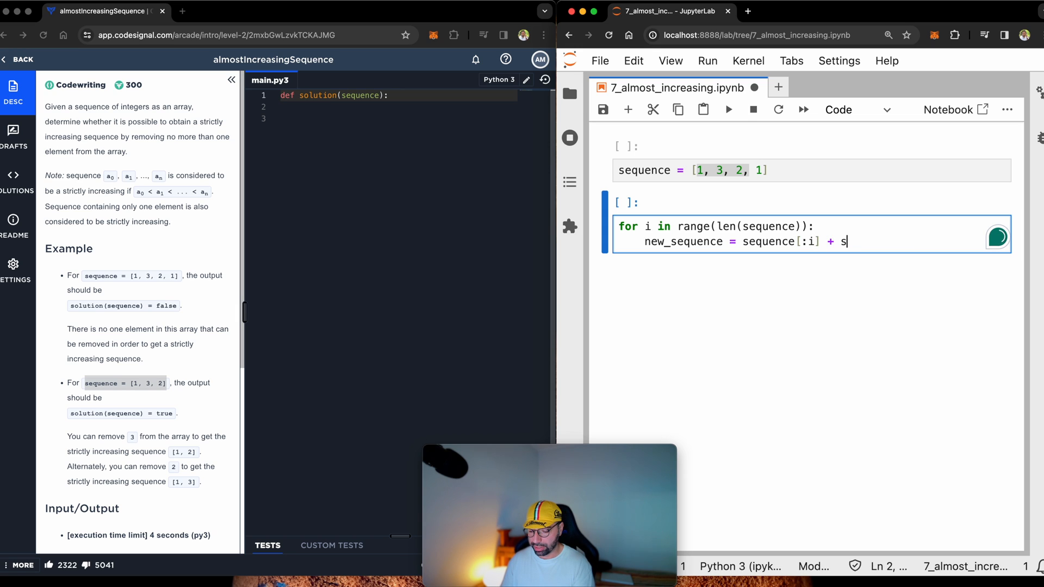
type("equence[")
key("ctrl+s")
type("i +")
key("BackSpace")
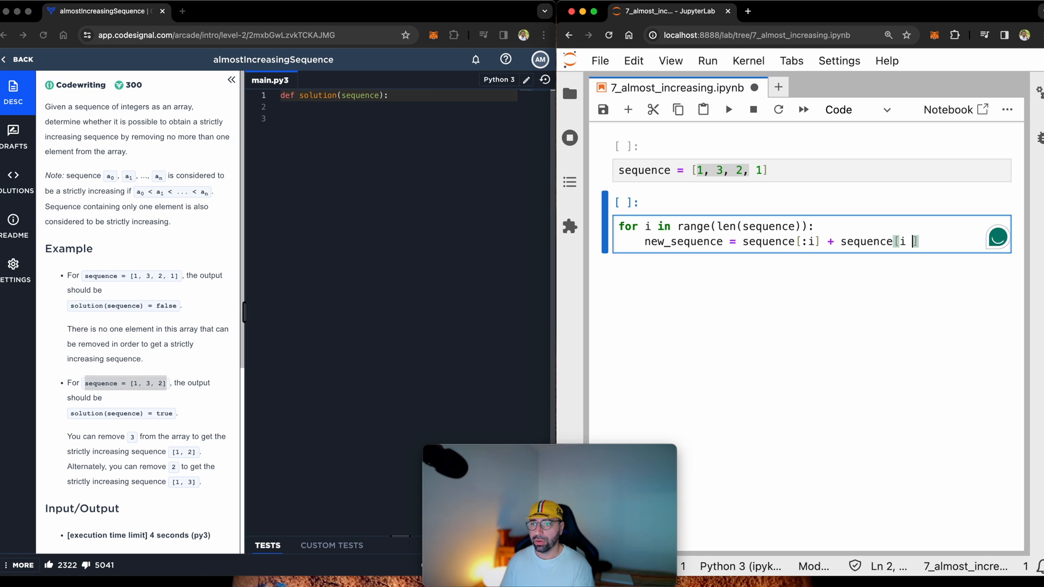
type("+ 1:")
key("End")
key("Return")
type("print(new_sequence)")
key("shift+Return")
left_click(646, 288)
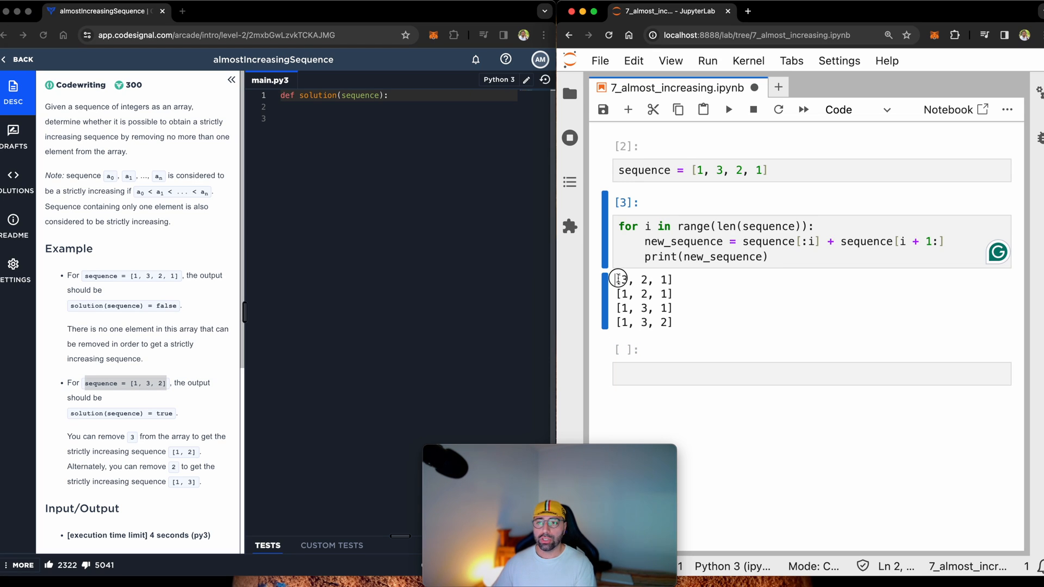
left_click_drag(617, 280, 673, 279)
left_click(698, 169)
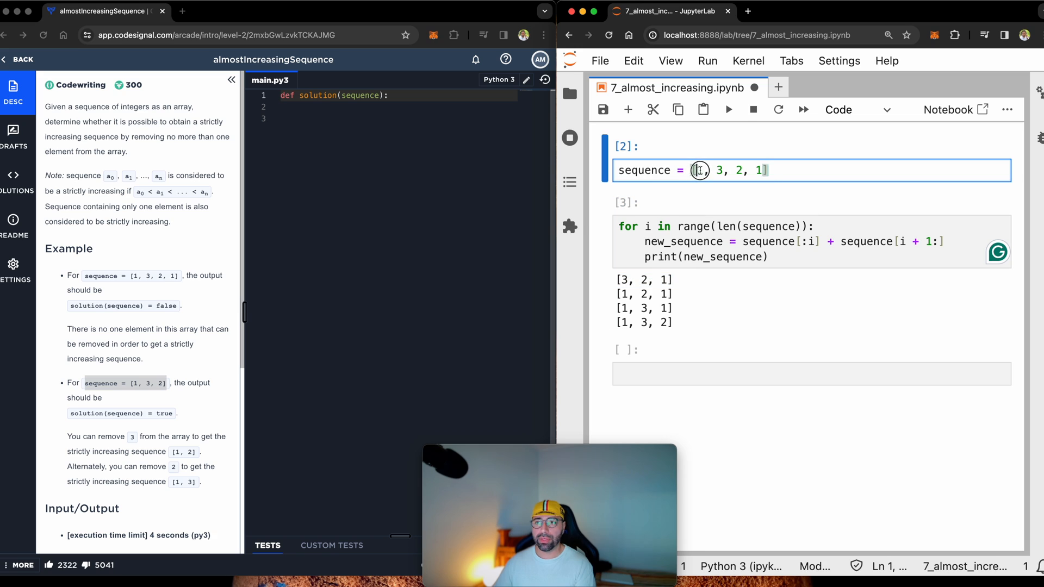
left_click_drag(716, 170, 763, 169)
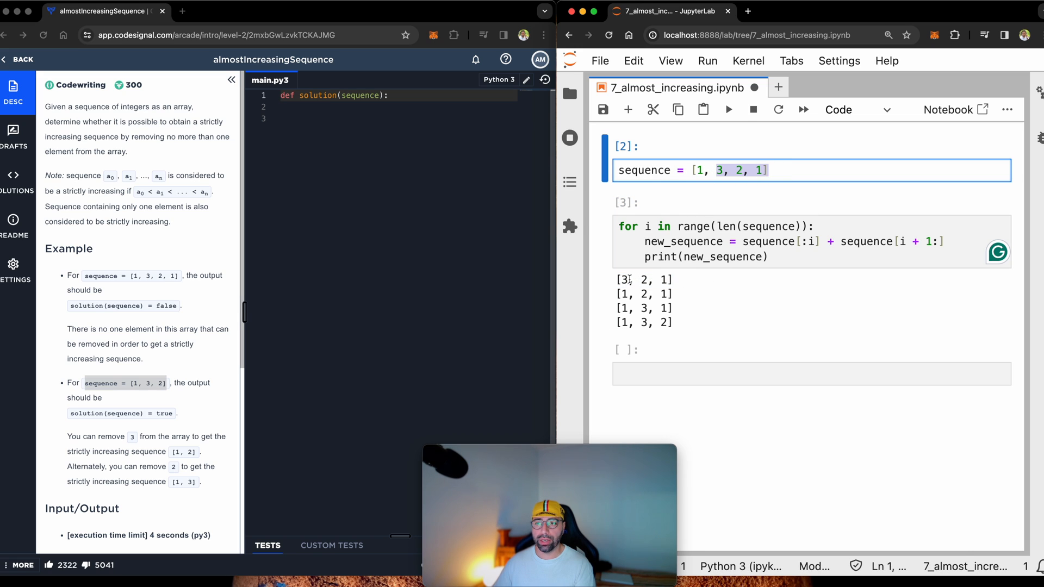
left_click_drag(616, 280, 670, 280)
left_click(730, 172)
double_click(719, 170)
left_click(694, 170)
left_click_drag(736, 170, 763, 170)
left_click_drag(616, 295, 698, 296)
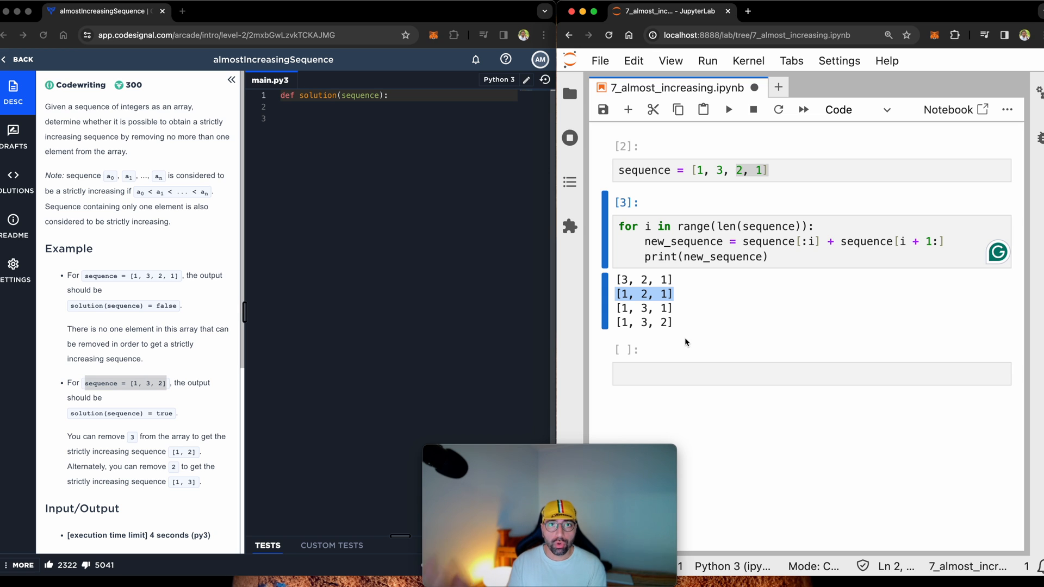
left_click_drag(645, 257, 767, 257)
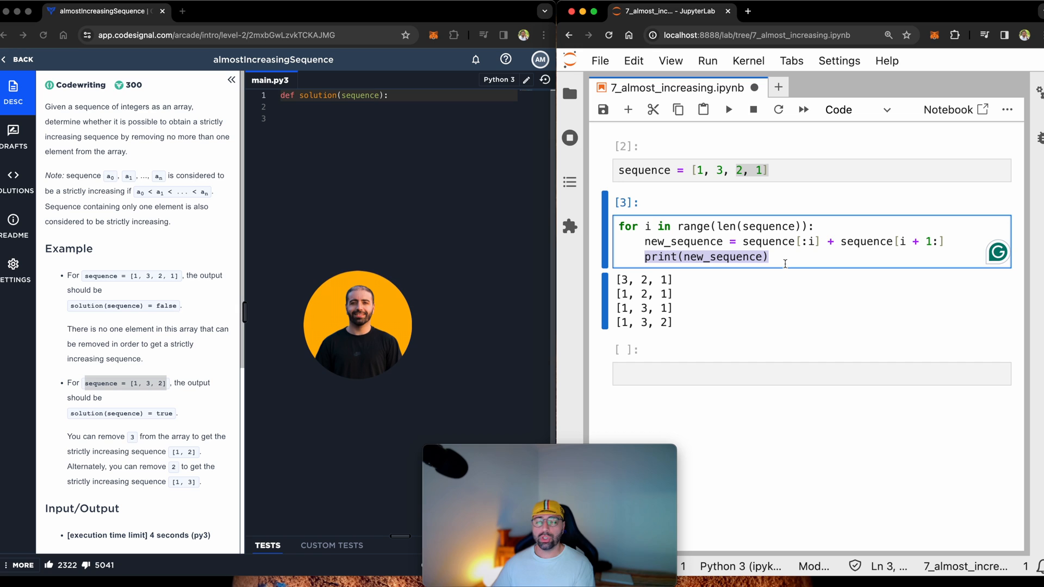
type("is_inc")
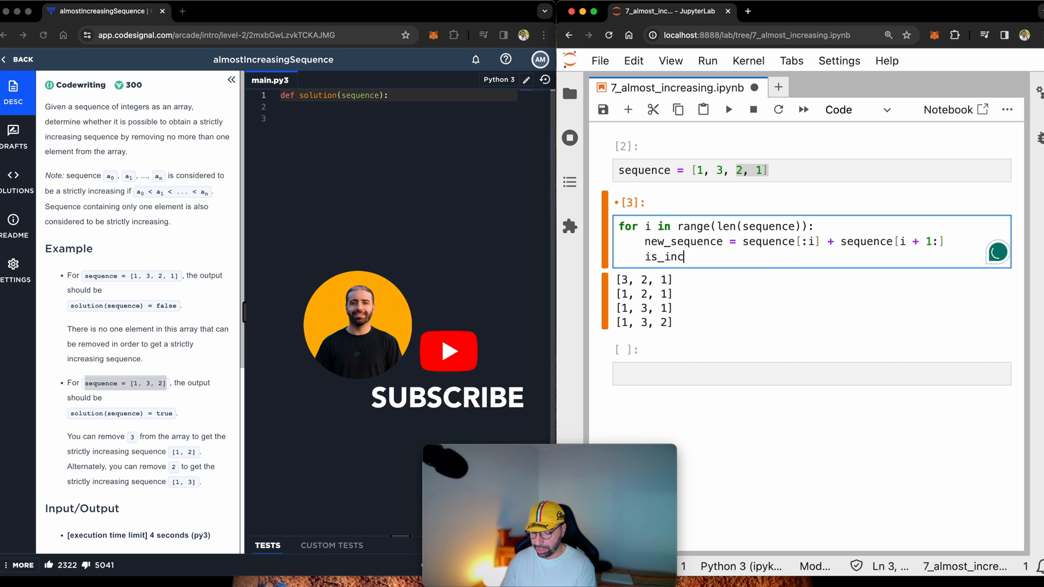
type("reasing = True")
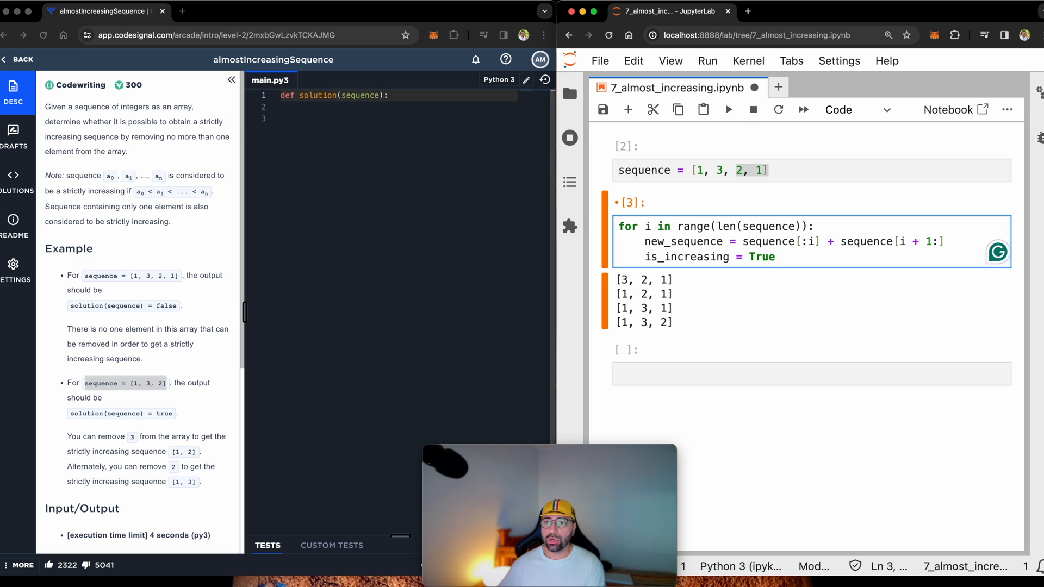
- Replace print(new_sequence) in the loop body with is_increasing = True
left_click_drag(645, 256, 776, 257)
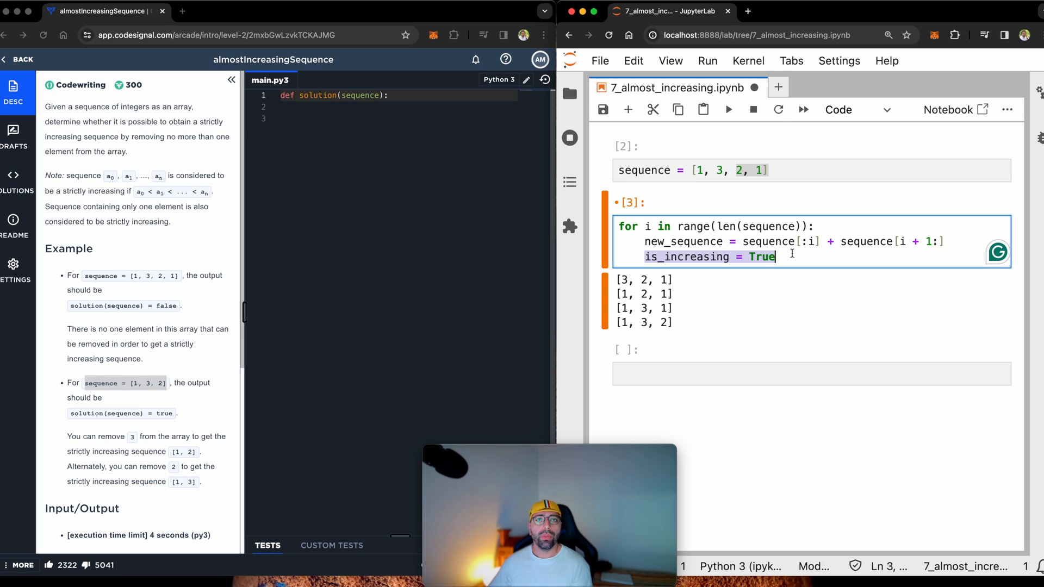
- Write the inner loop header for j range(len(new_sequence) - 1): below the flag line
left_click(805, 261)
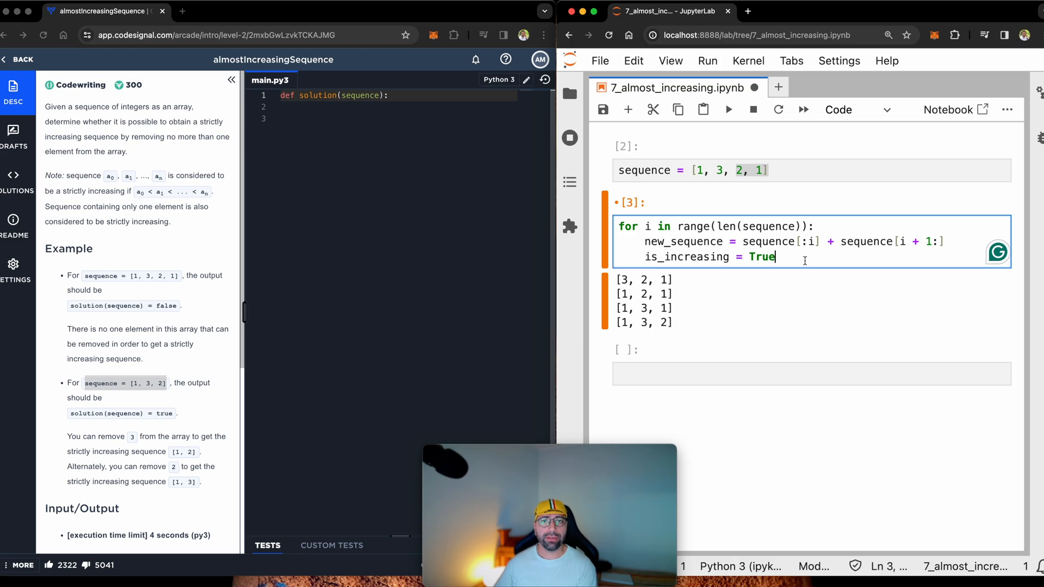
key("Return")
key("Return")
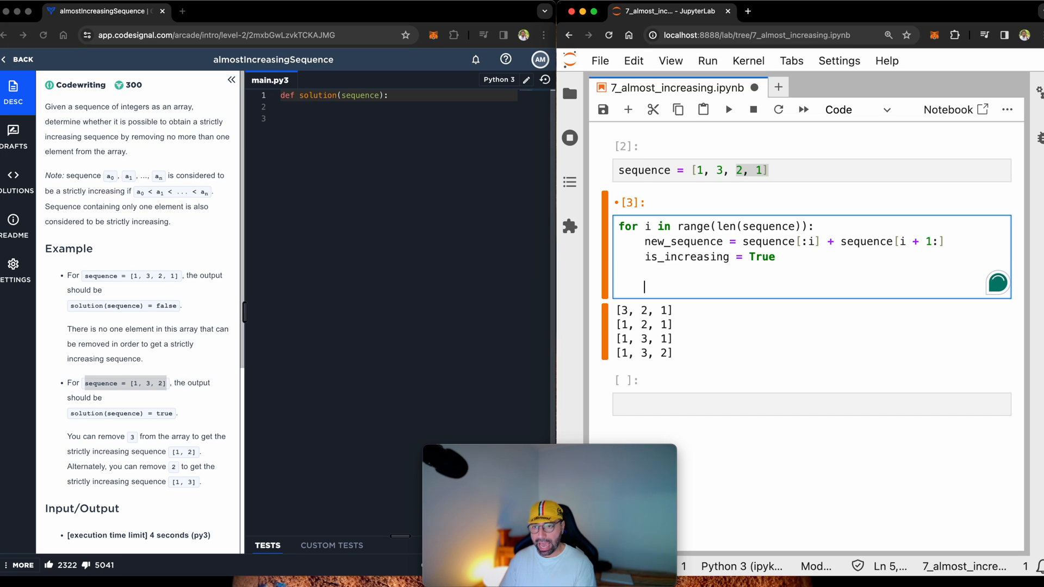
type("for ")
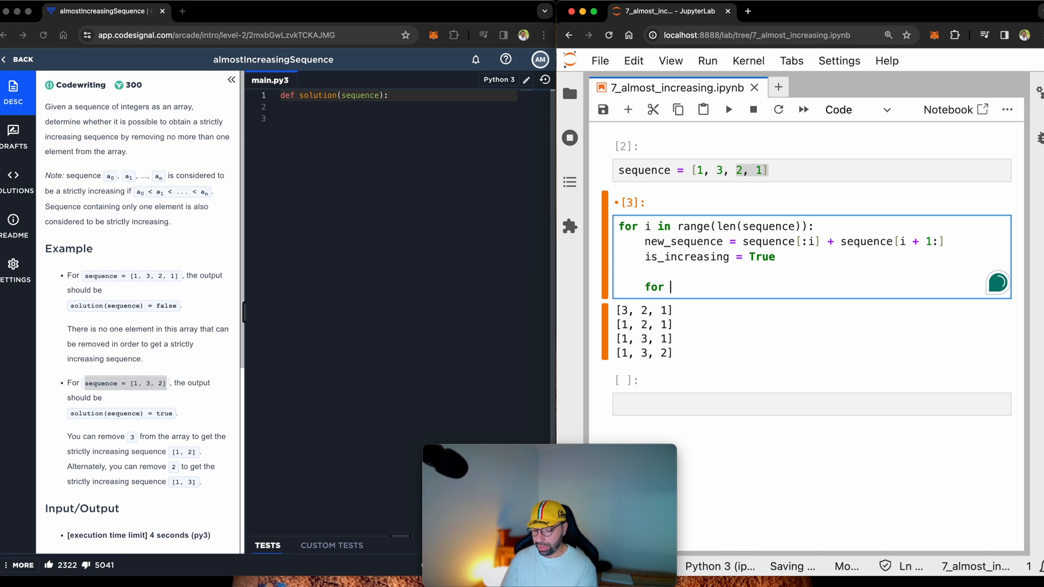
type("j range")
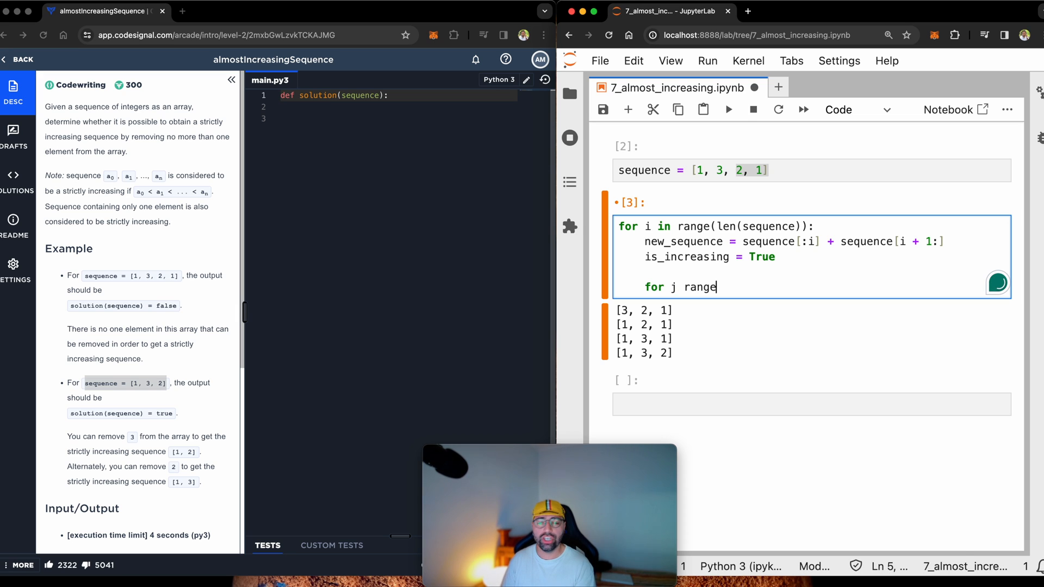
type("(len")
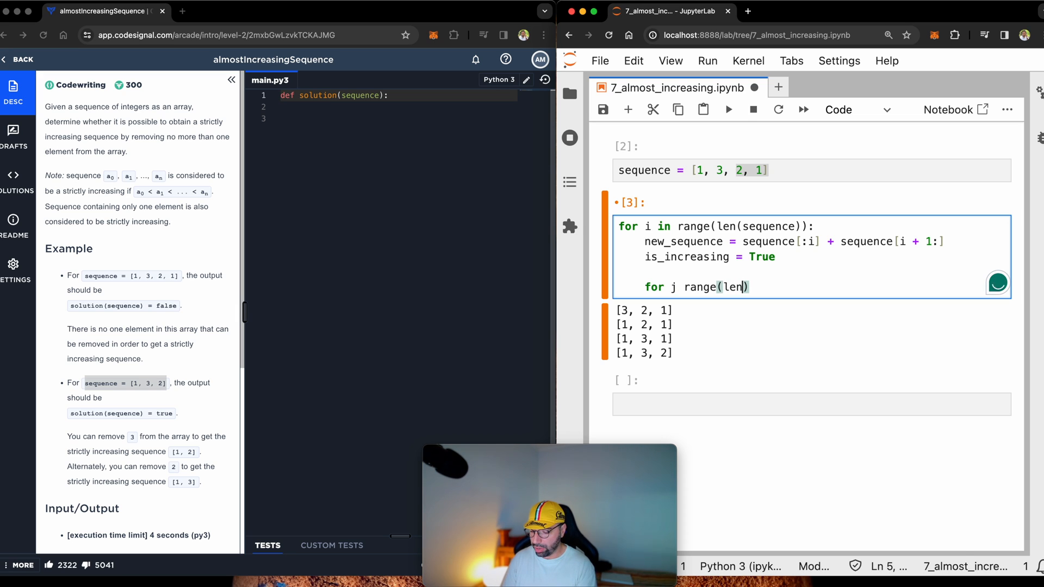
type("(")
type("new_se")
key("Tab")
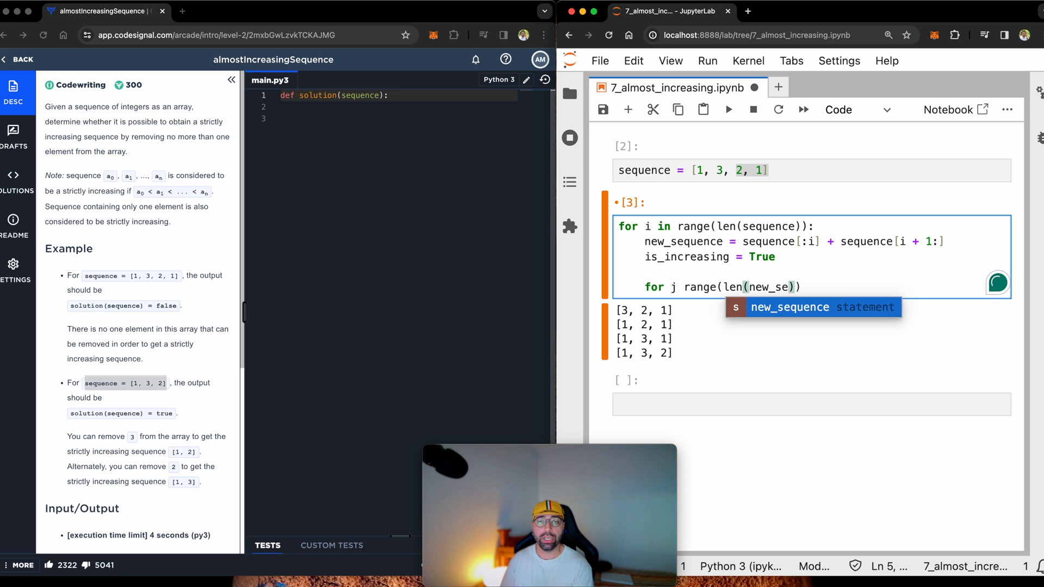
key("Return")
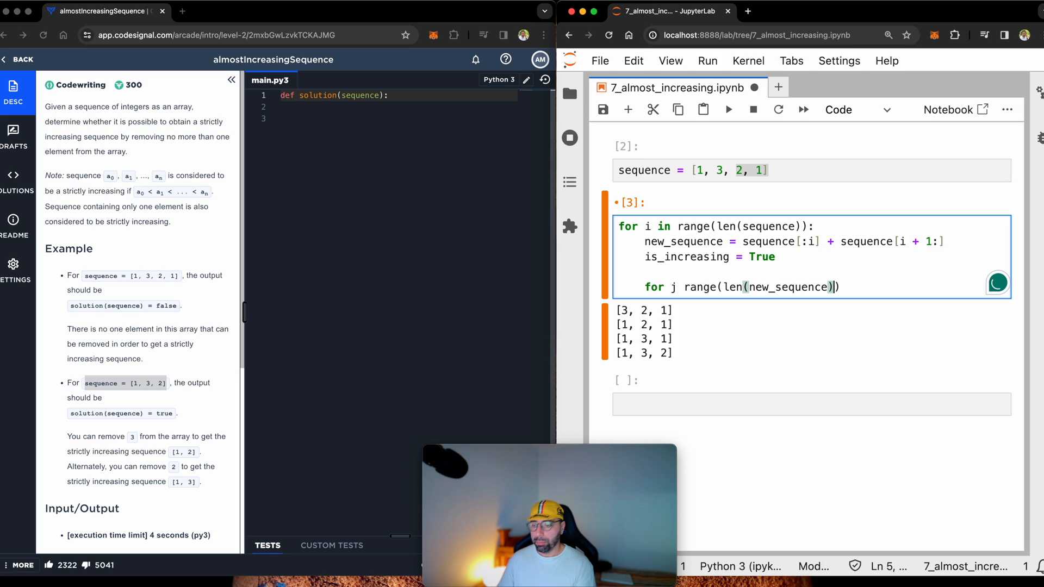
type("- 1)")
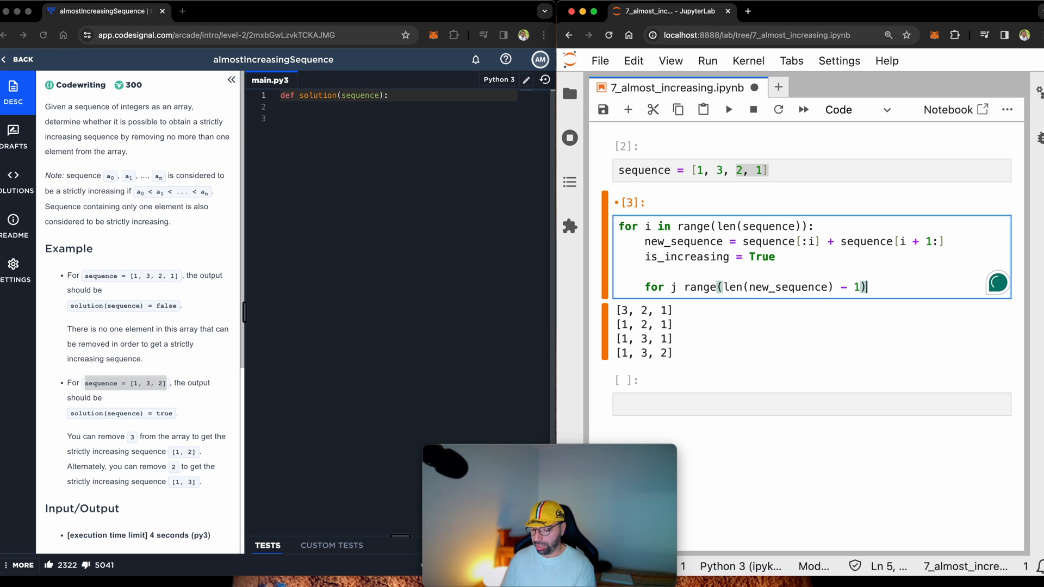
type(":")
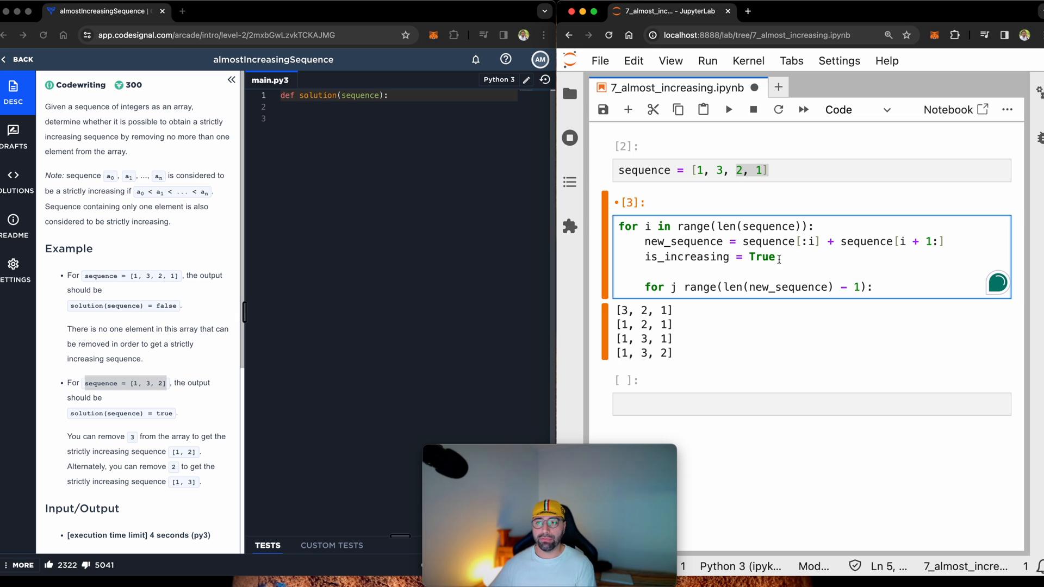
left_click(666, 312)
left_click_drag(620, 311, 667, 310)
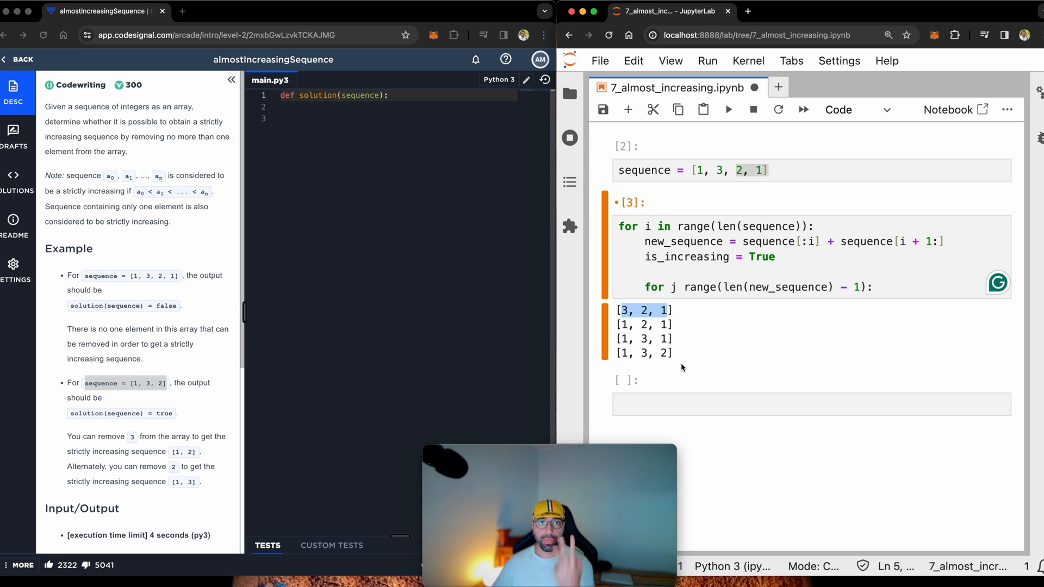
left_click(734, 334)
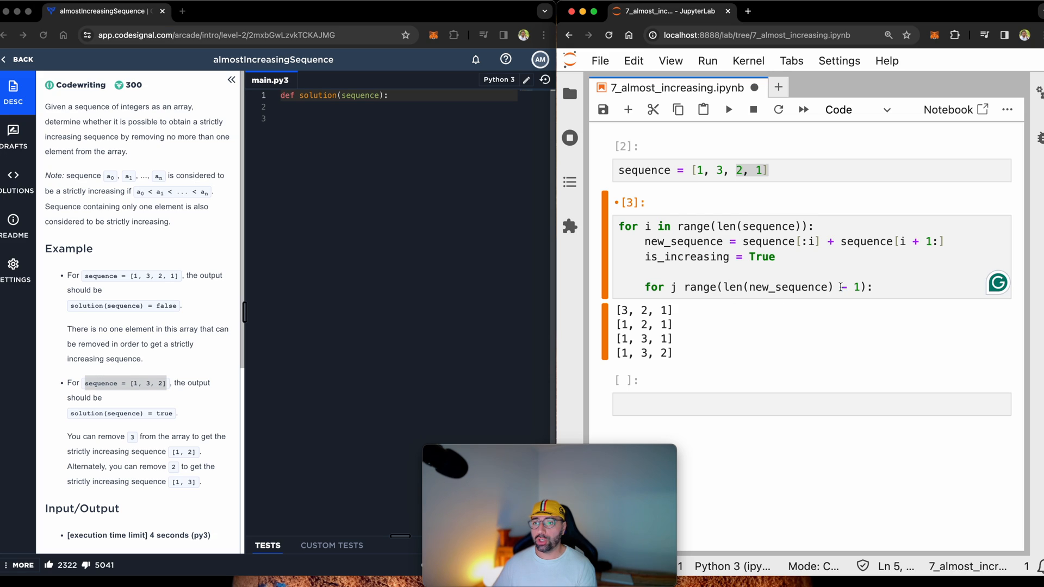
left_click_drag(832, 286, 863, 286)
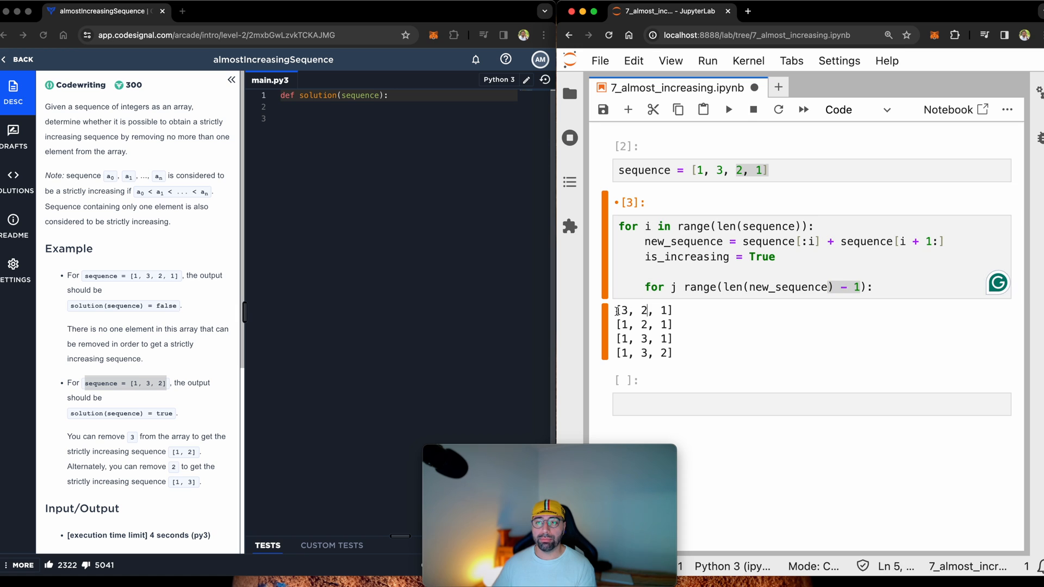
left_click_drag(616, 310, 673, 310)
left_click(675, 310)
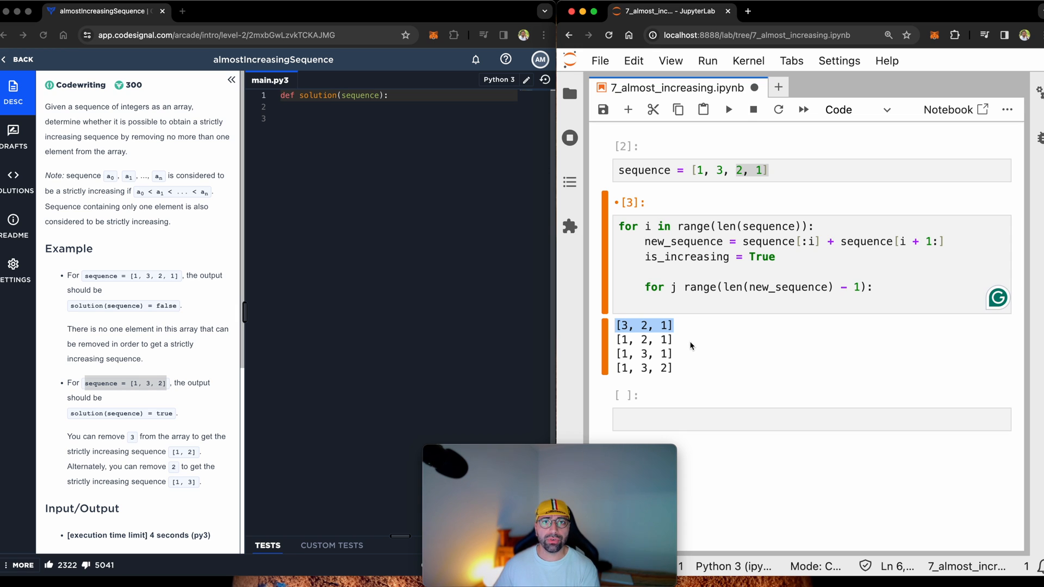
left_click(622, 326)
double_click(622, 325)
double_click(642, 326)
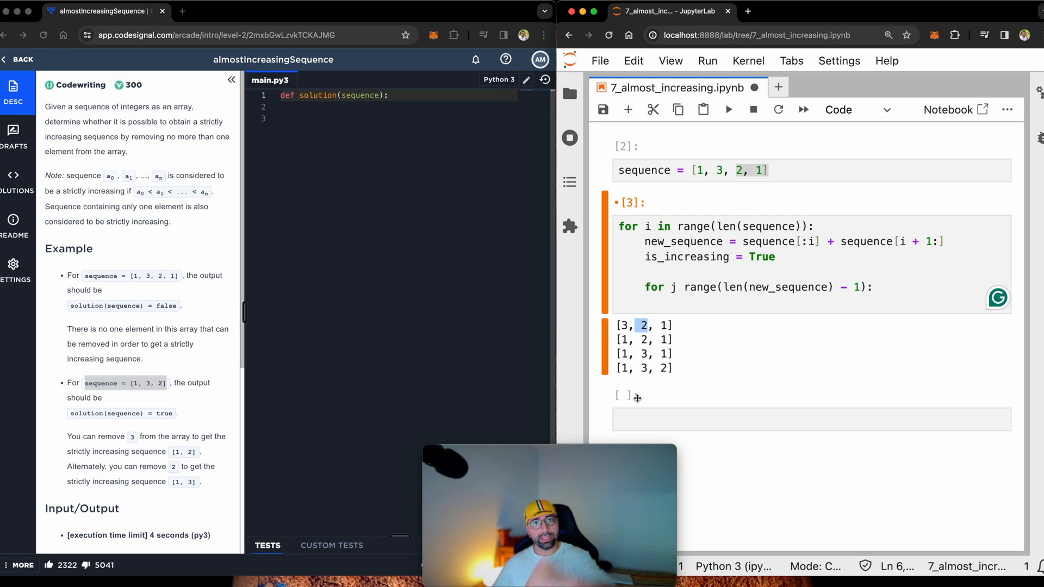
left_click(644, 325)
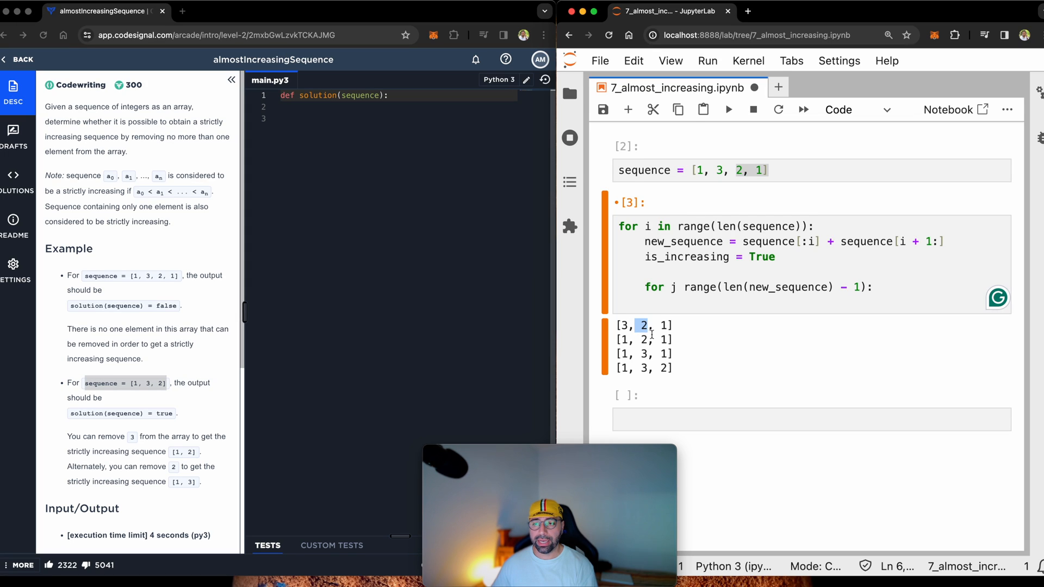
double_click(666, 325)
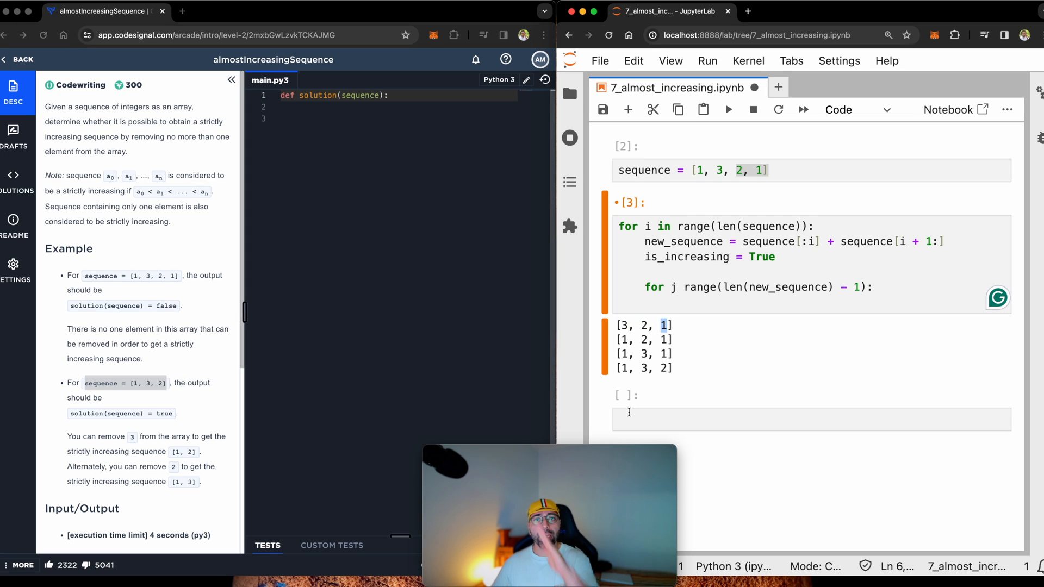
scroll(652, 367, "down", 1)
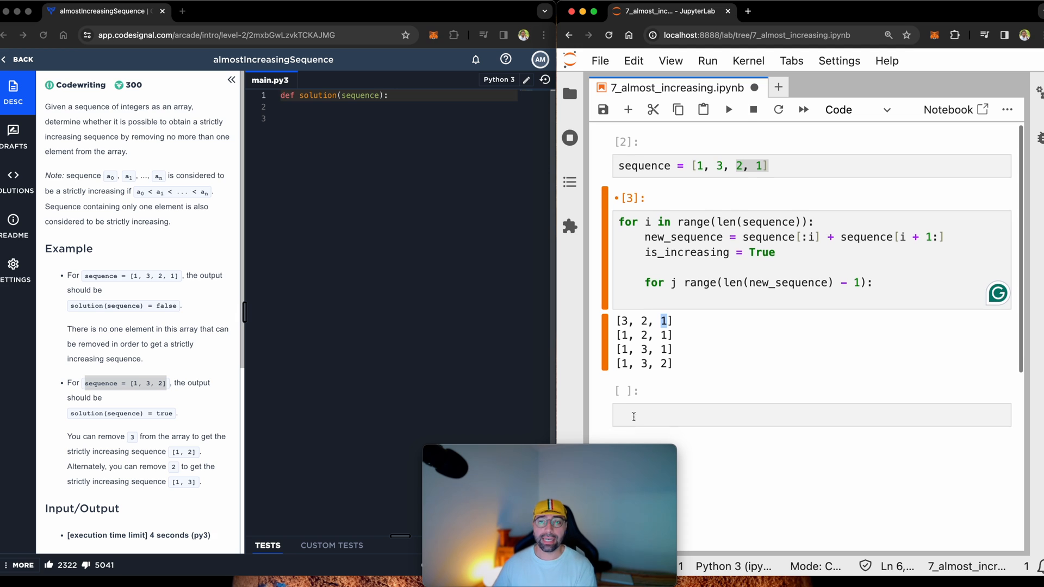
- Write the condition if new_sequence[j] >= new_sequence[j+1]: inside the inner loop
left_click(682, 302)
type("new_sequence[j")
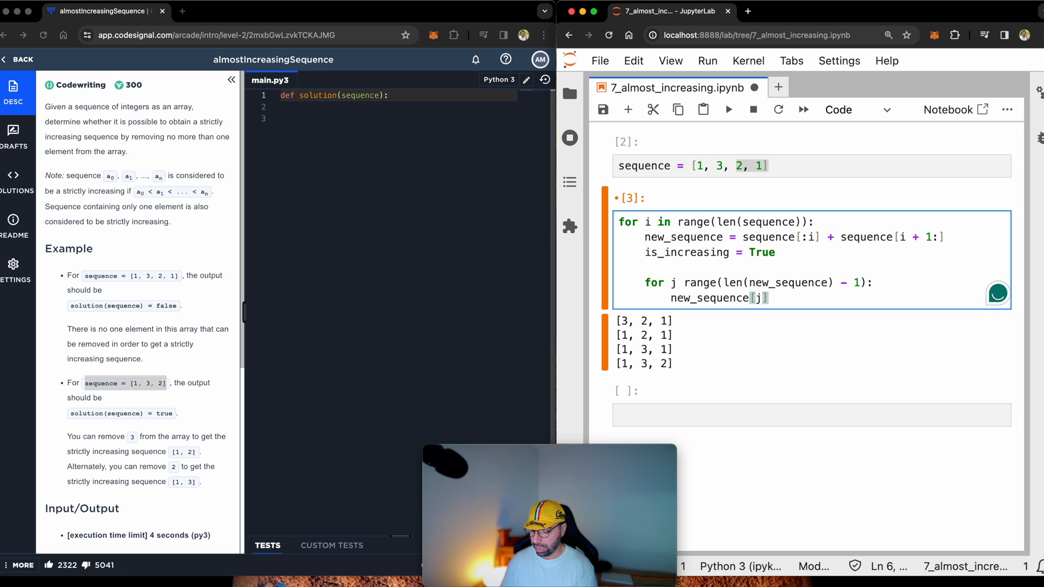
type(" >=")
key("super+s")
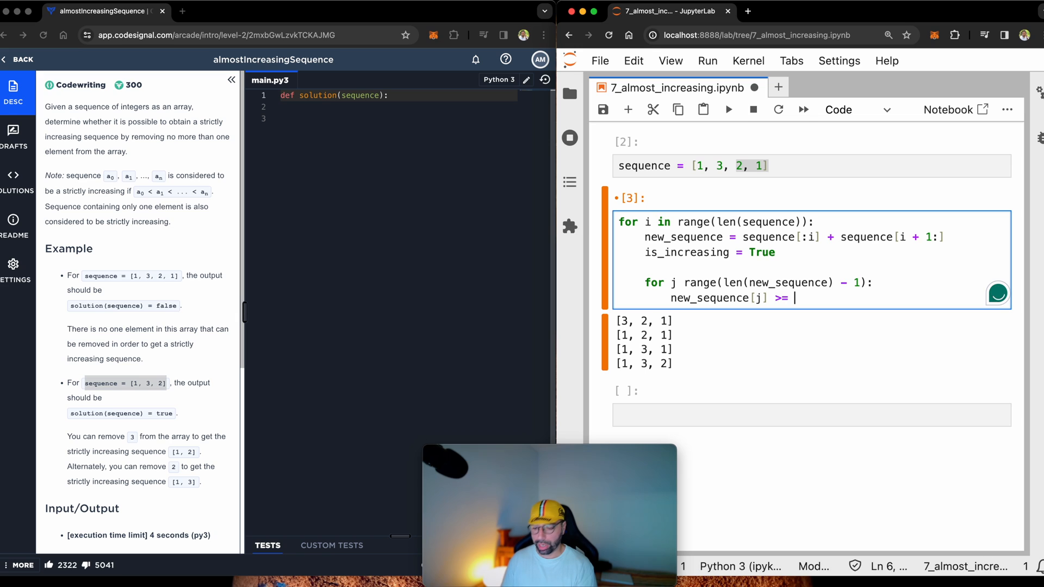
type("new_se")
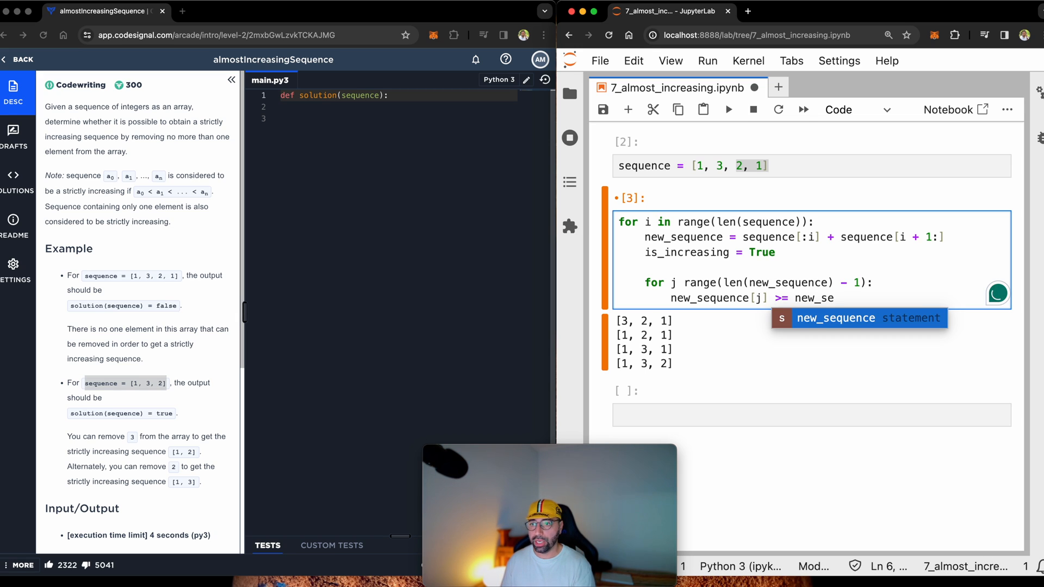
key("Return")
type("[j+1")
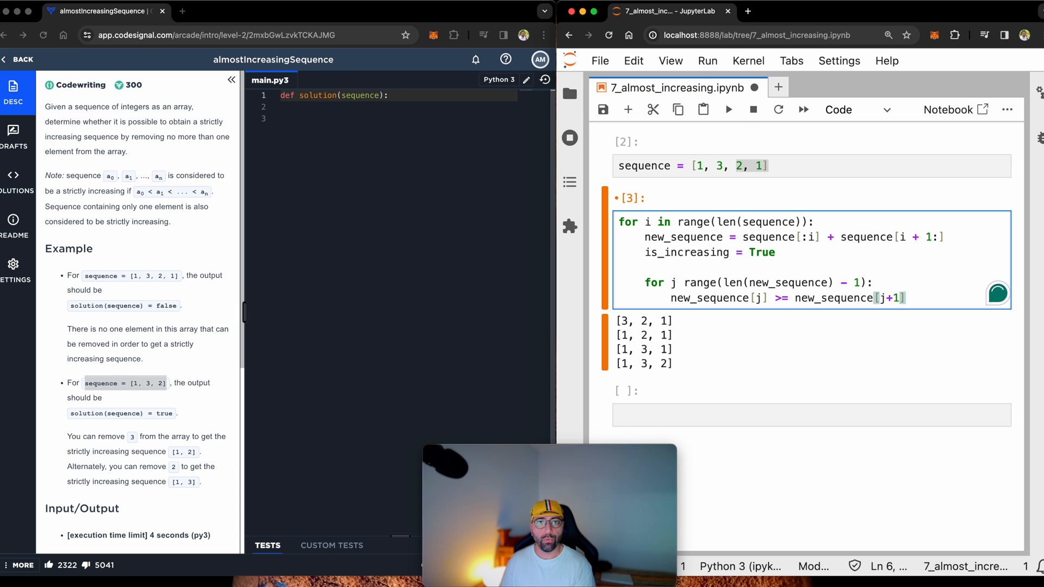
key("Home")
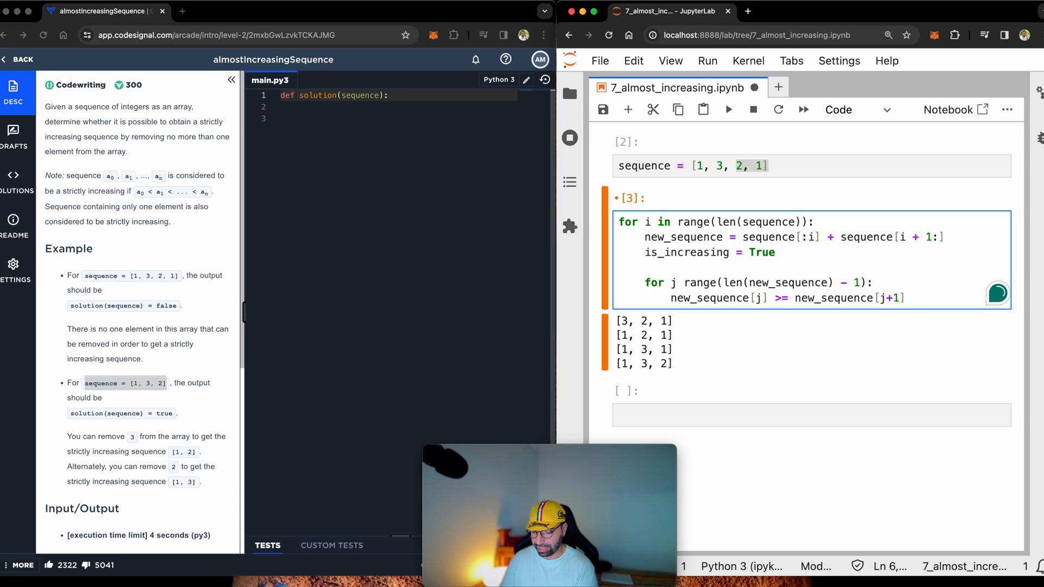
type("if")
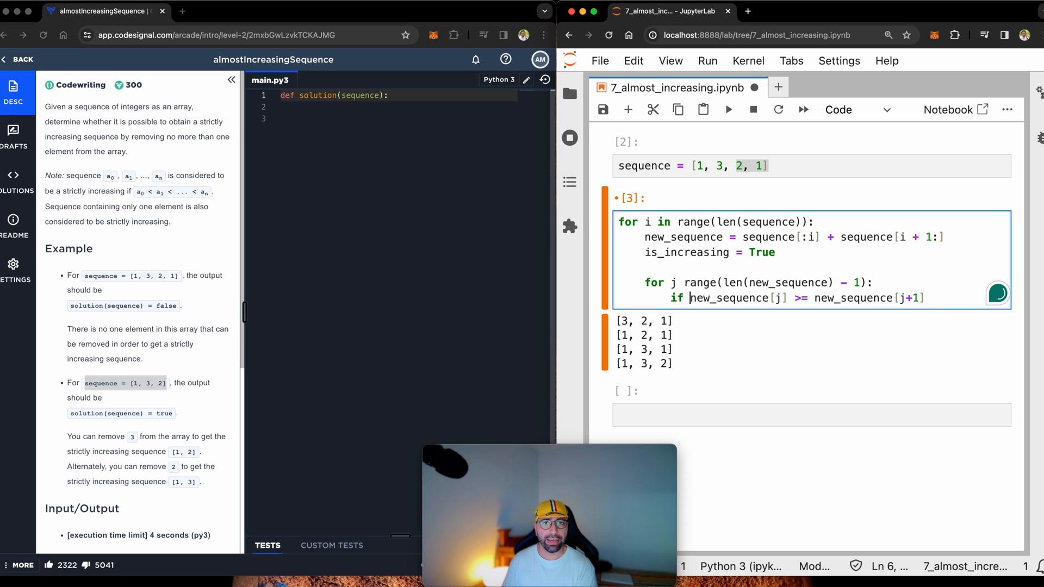
key("End")
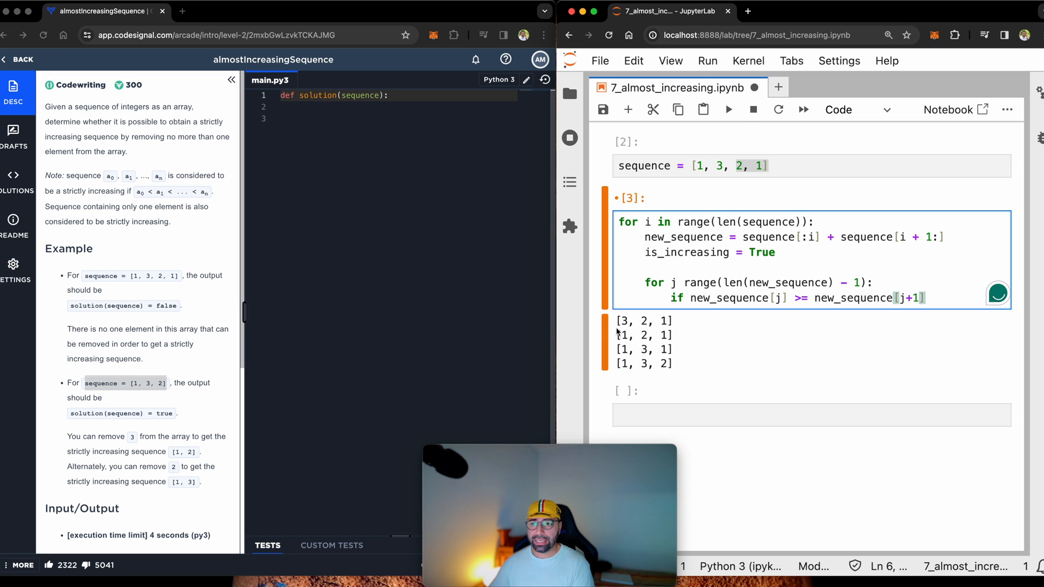
- Check the j+1 index and the minus one in the range against the printed sequence 3, 2, 1
double_click(625, 321)
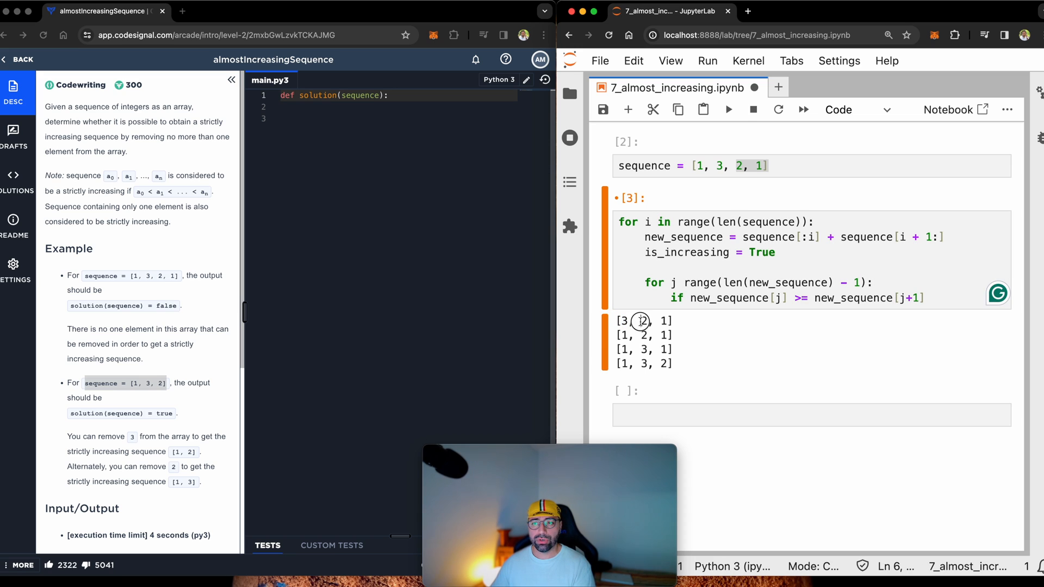
double_click(645, 321)
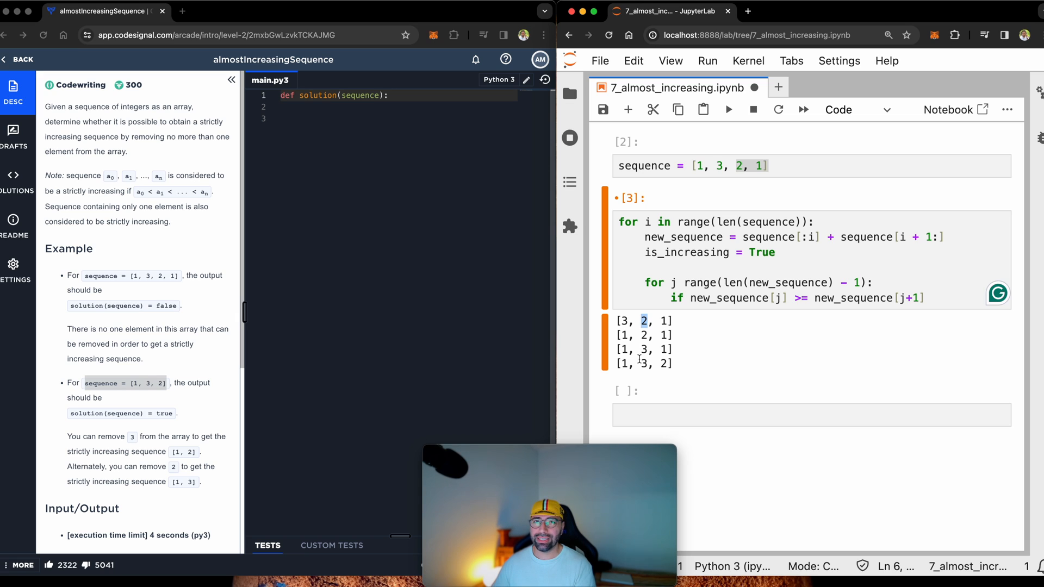
left_click(888, 286)
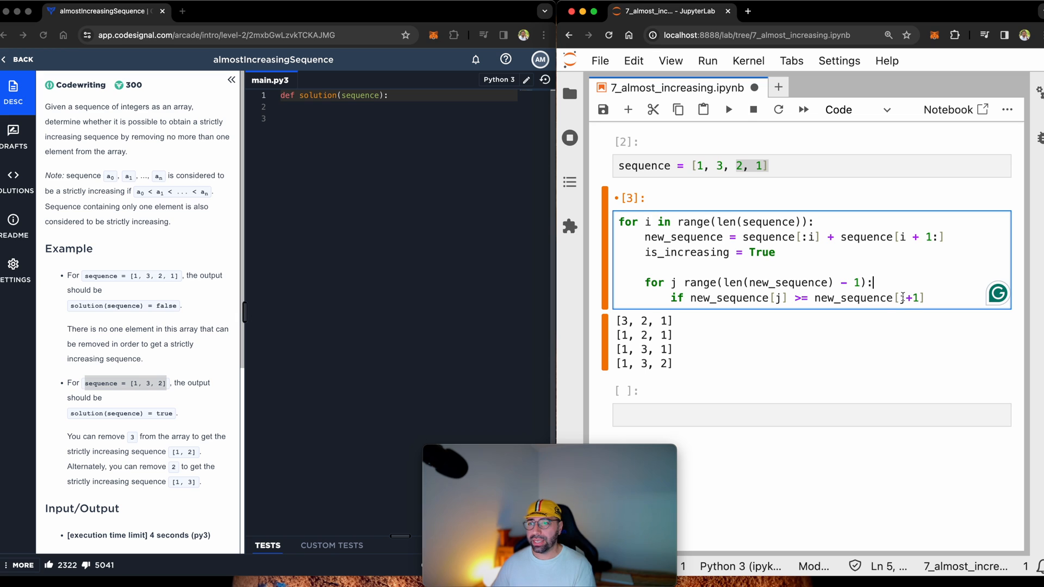
mouse_move(900, 298)
left_mouse_down()
mouse_move(914, 298)
mouse_move(744, 282)
left_mouse_up()
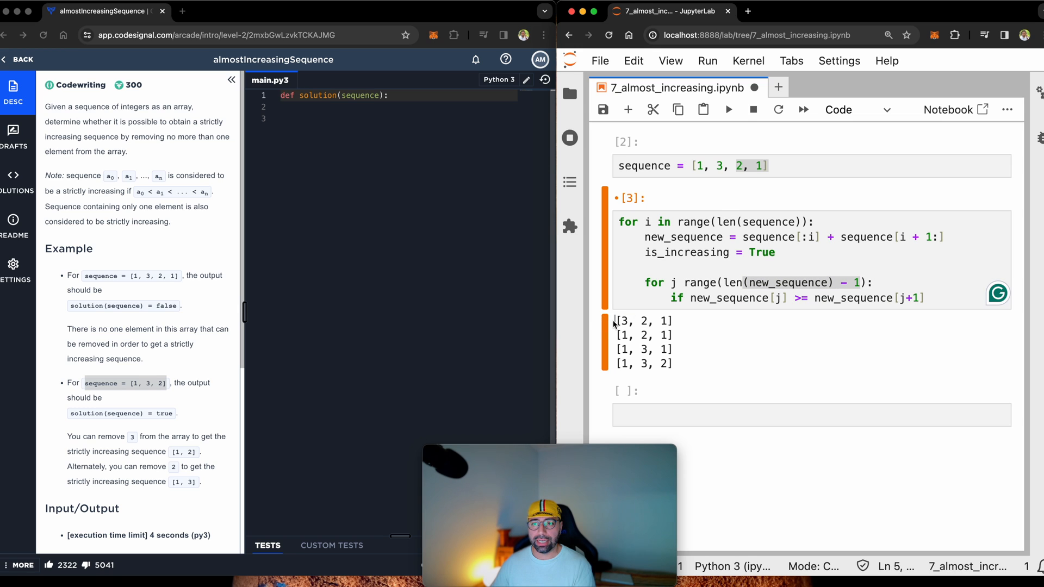
left_click_drag(618, 322, 680, 320)
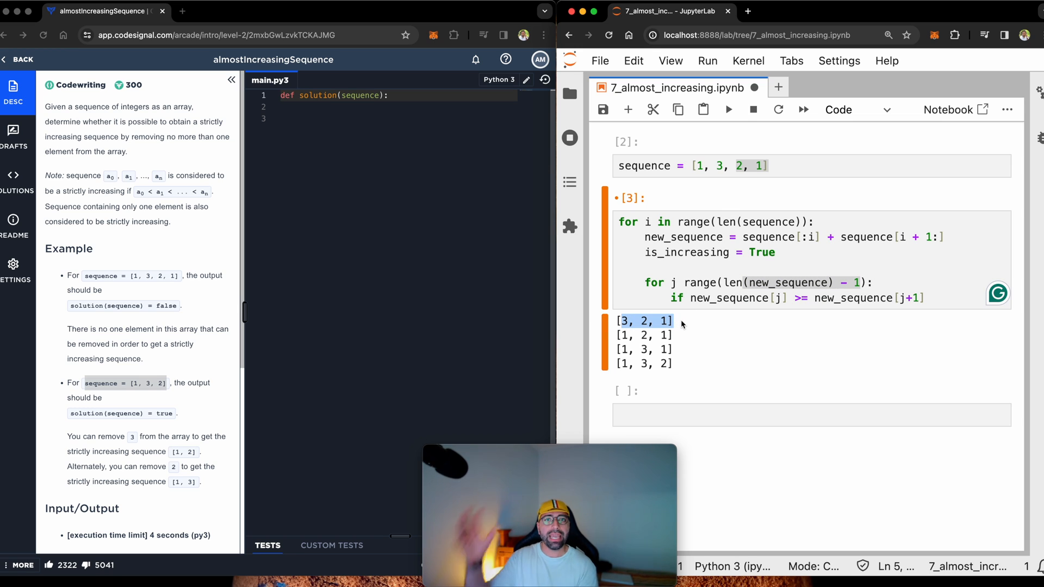
left_click(761, 303)
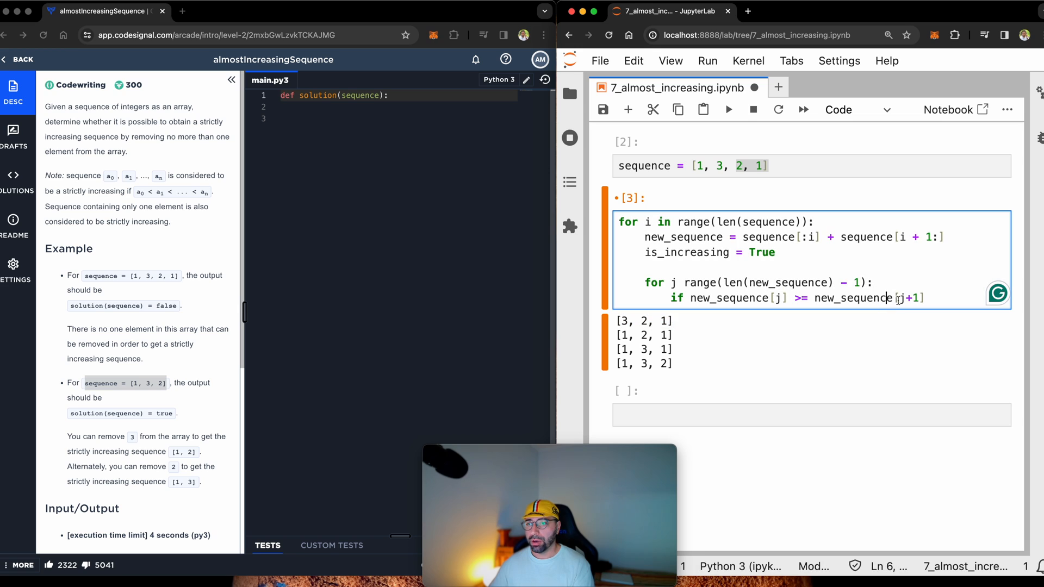
left_click_drag(899, 297, 919, 297)
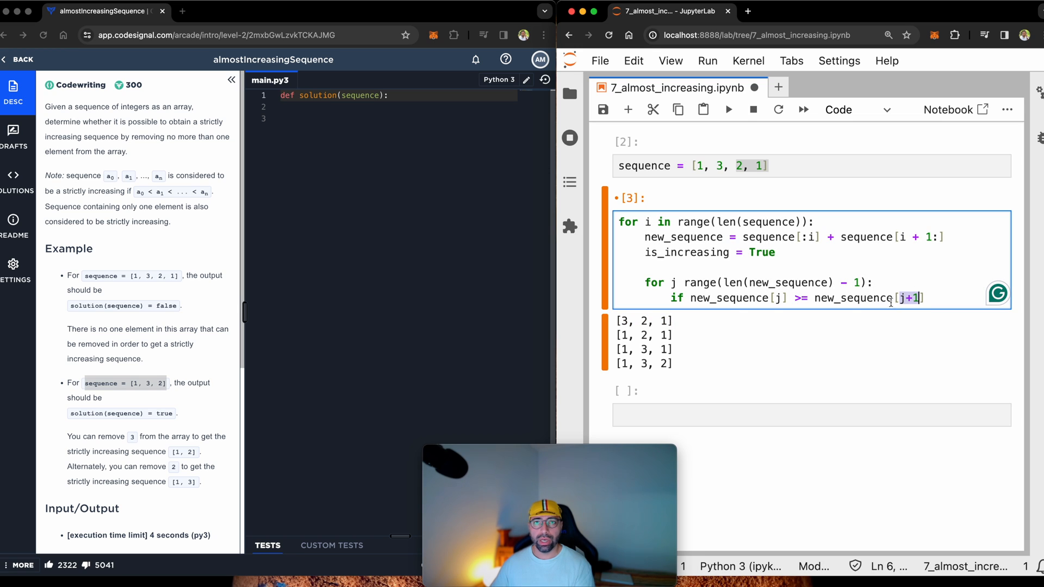
left_click_drag(861, 283, 827, 282)
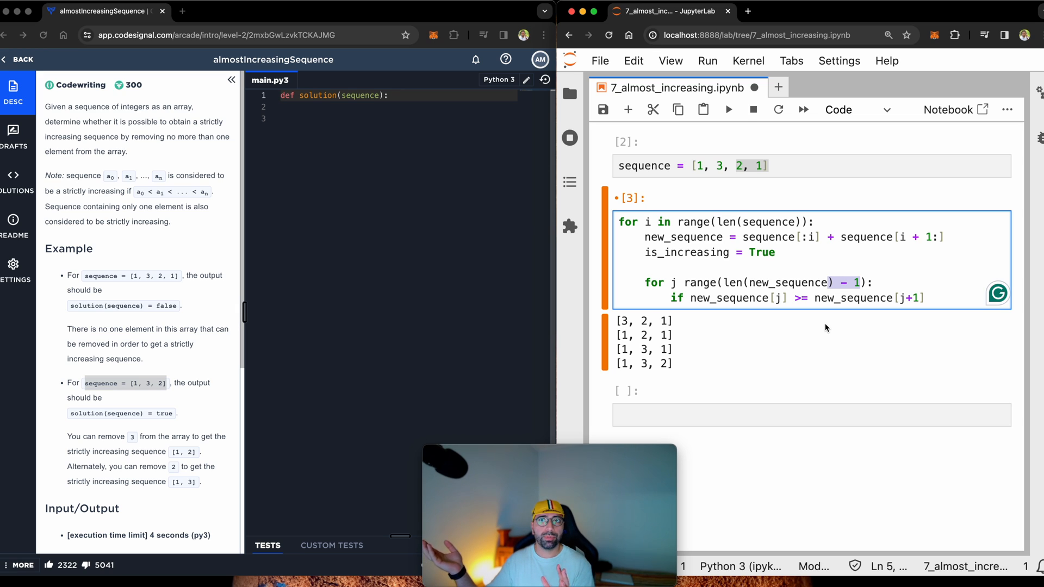
- Under the condition, set is_increasing = False and break out of the inner loop
left_click(938, 294)
type(":")
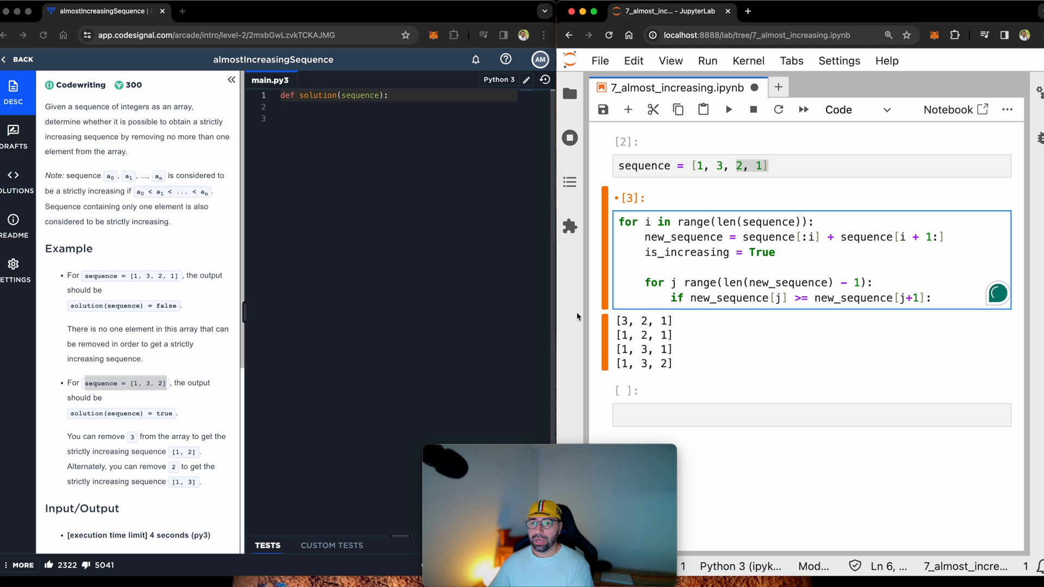
left_click(621, 321)
double_click(643, 320)
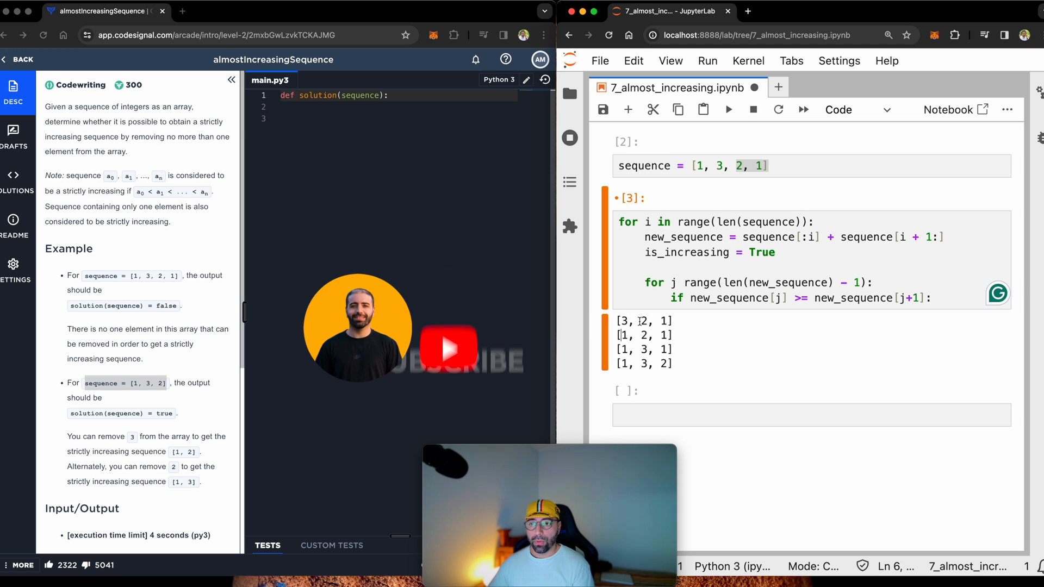
double_click(665, 321)
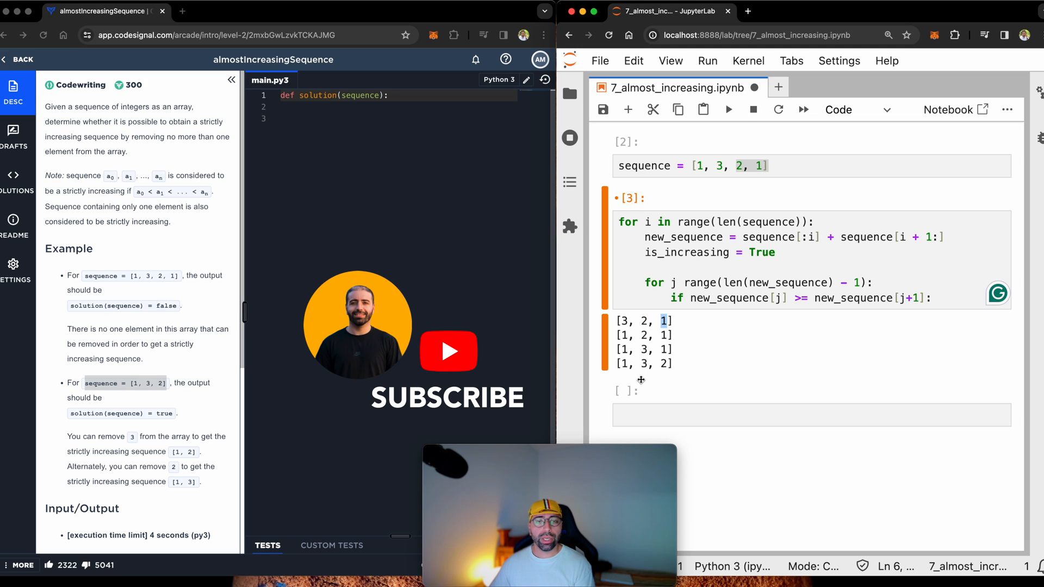
left_click(944, 297)
key("Return")
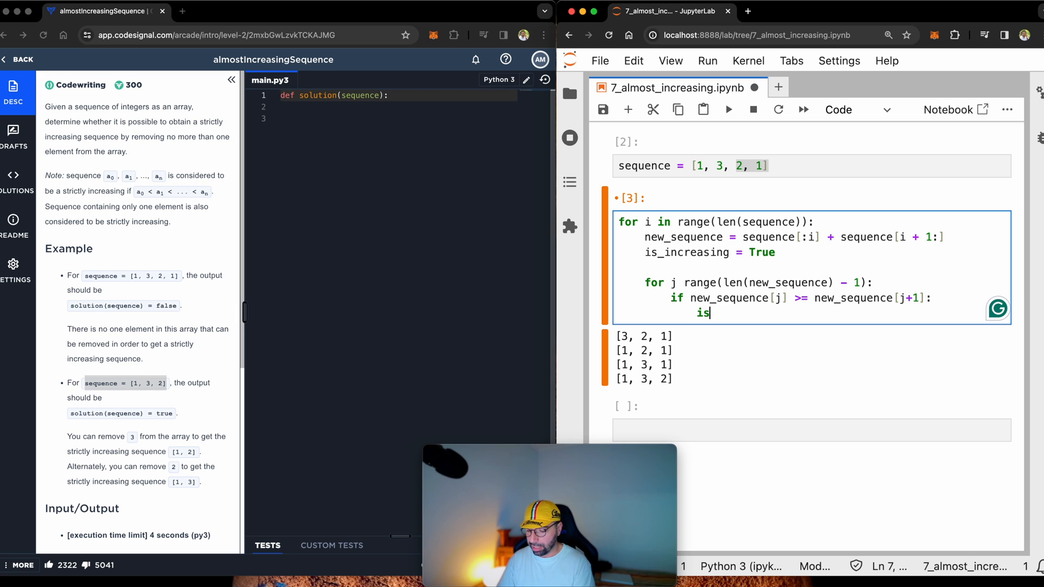
type("increasing = False")
key("Return")
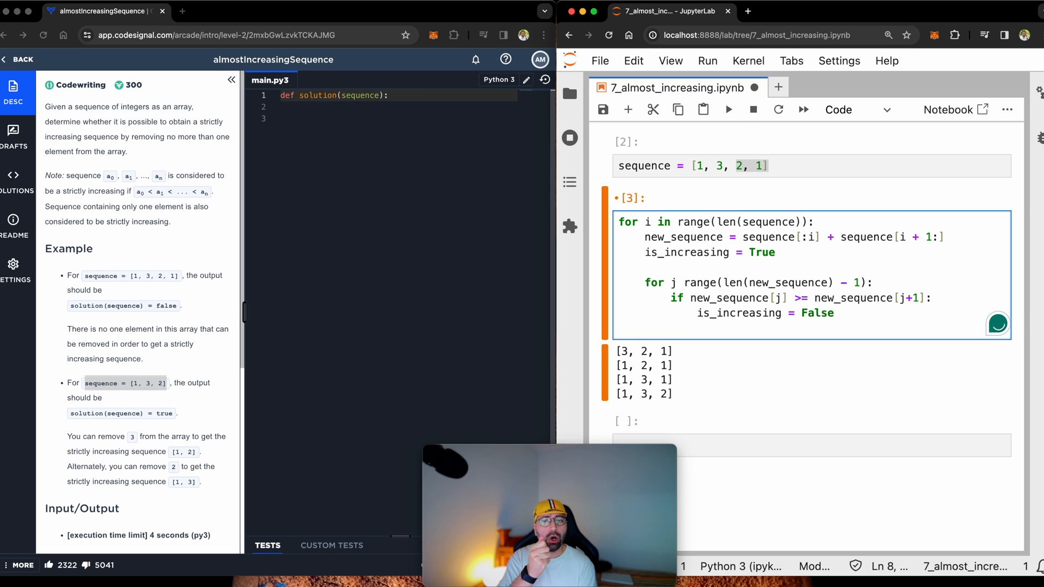
type("break")
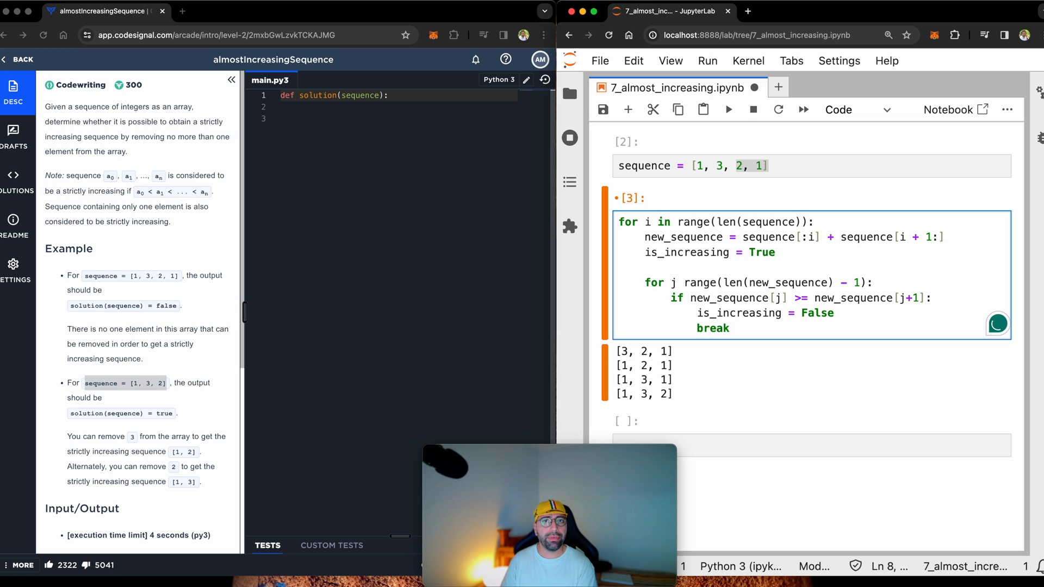
key("Return")
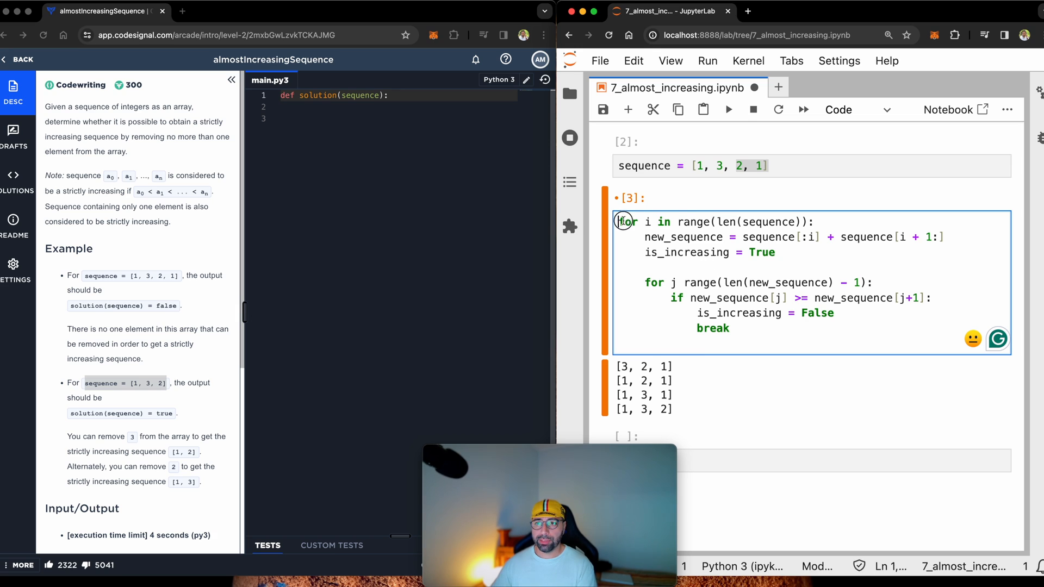
mouse_move(619, 222)
left_mouse_down()
mouse_move(785, 239)
mouse_move(800, 251)
left_mouse_up()
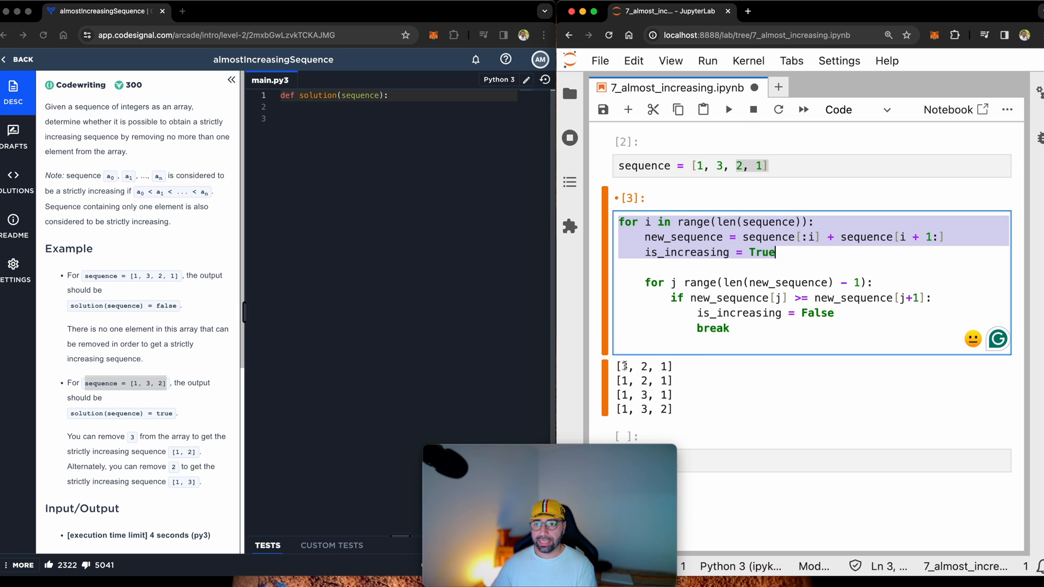
left_click_drag(617, 367, 672, 410)
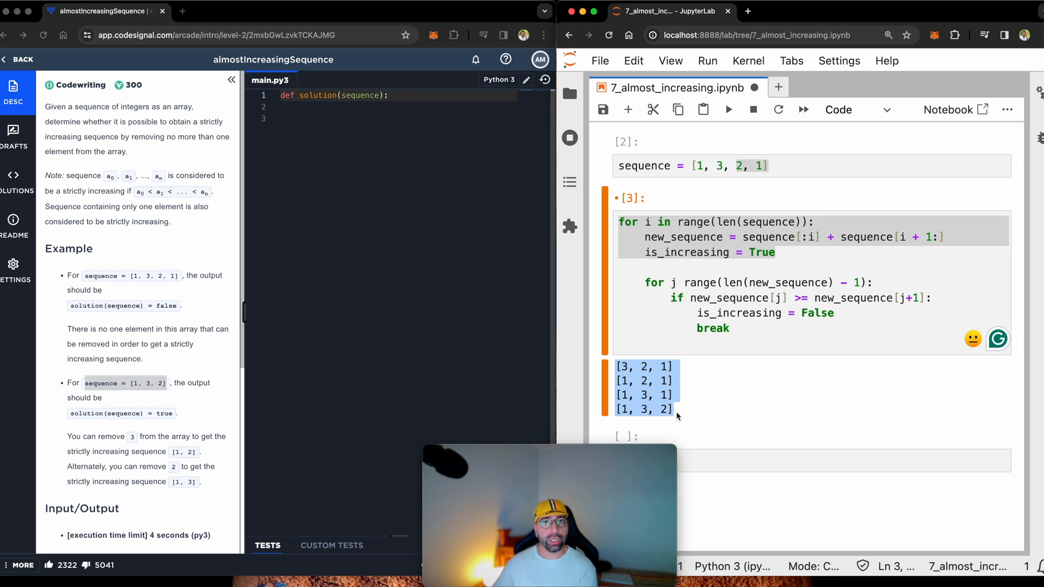
left_click(644, 282)
left_click_drag(645, 282, 732, 330)
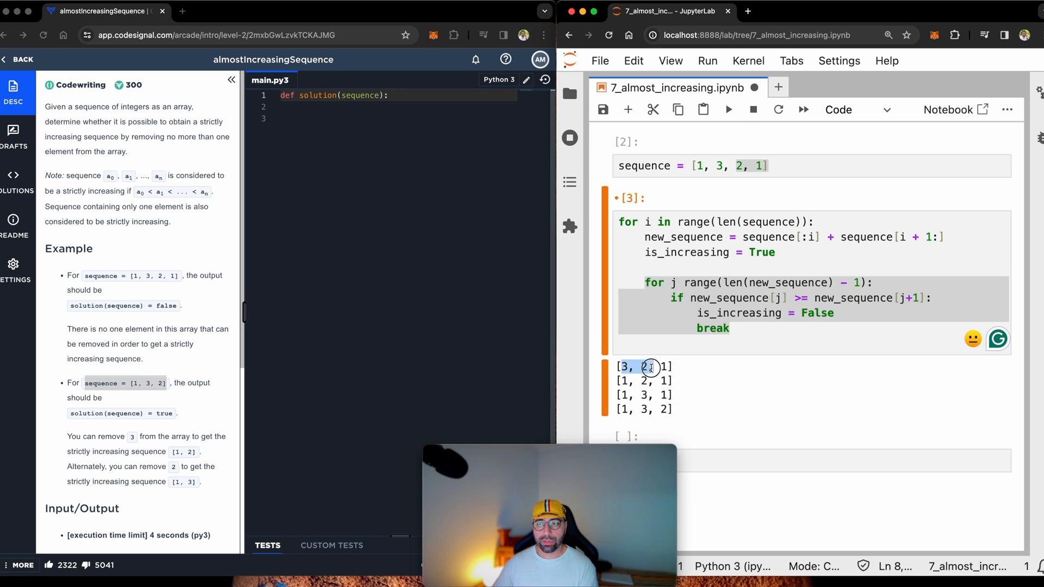
left_click_drag(618, 367, 672, 368)
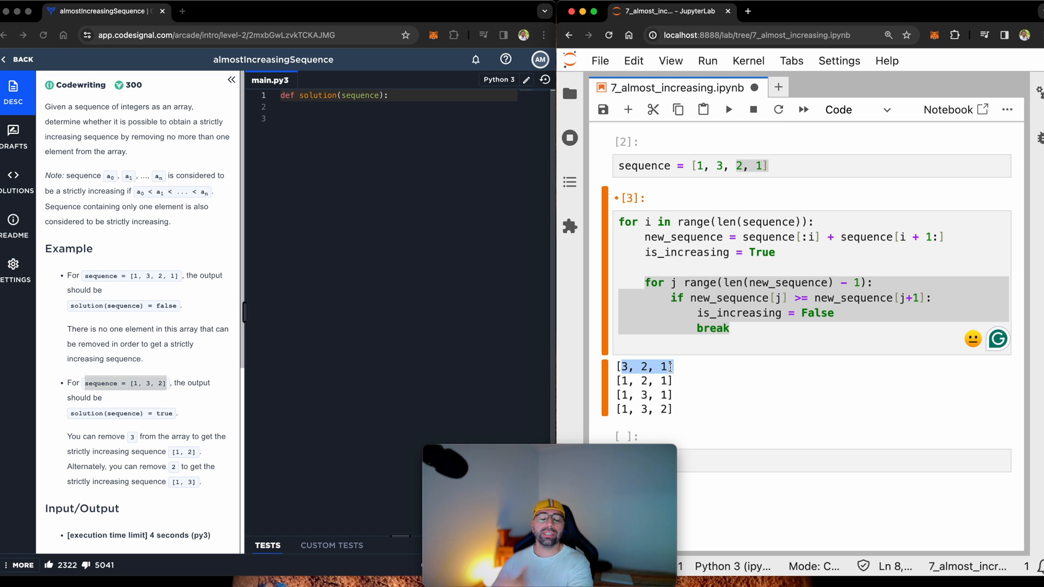
- Dedent after break and write the condition if is_increasing == True:
left_click(650, 341)
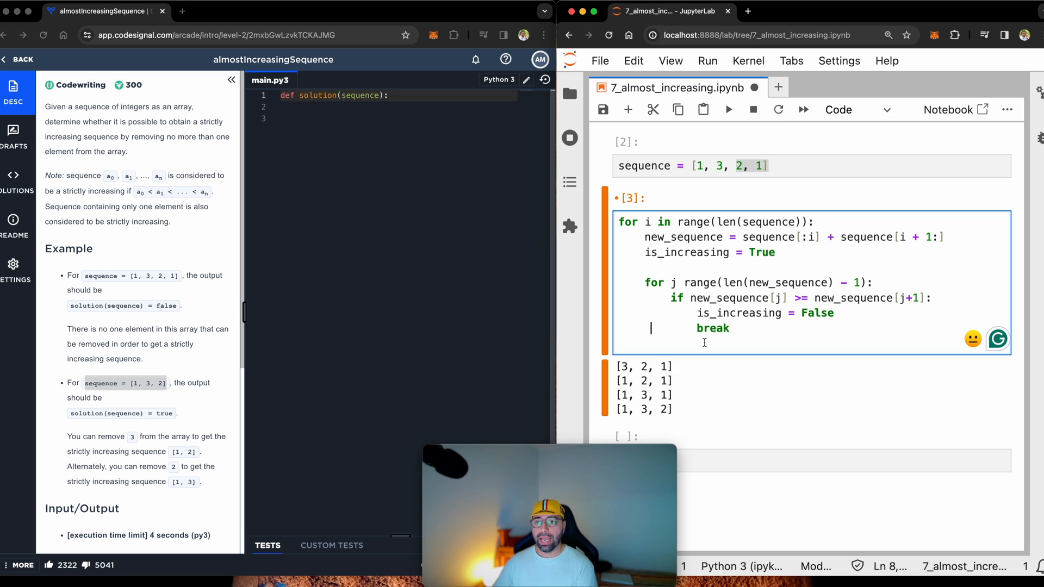
key("Return")
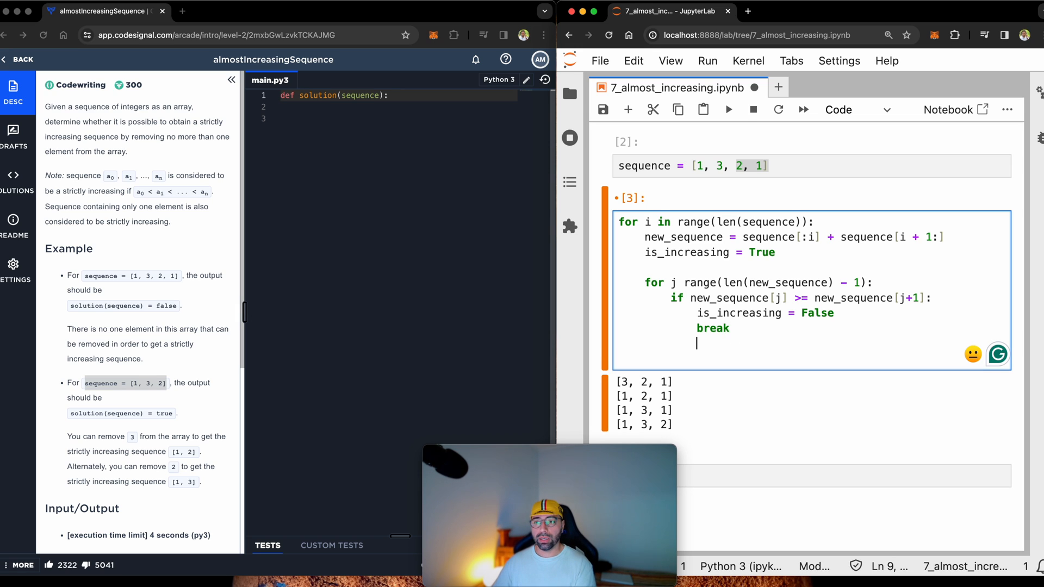
key("BackSpace")
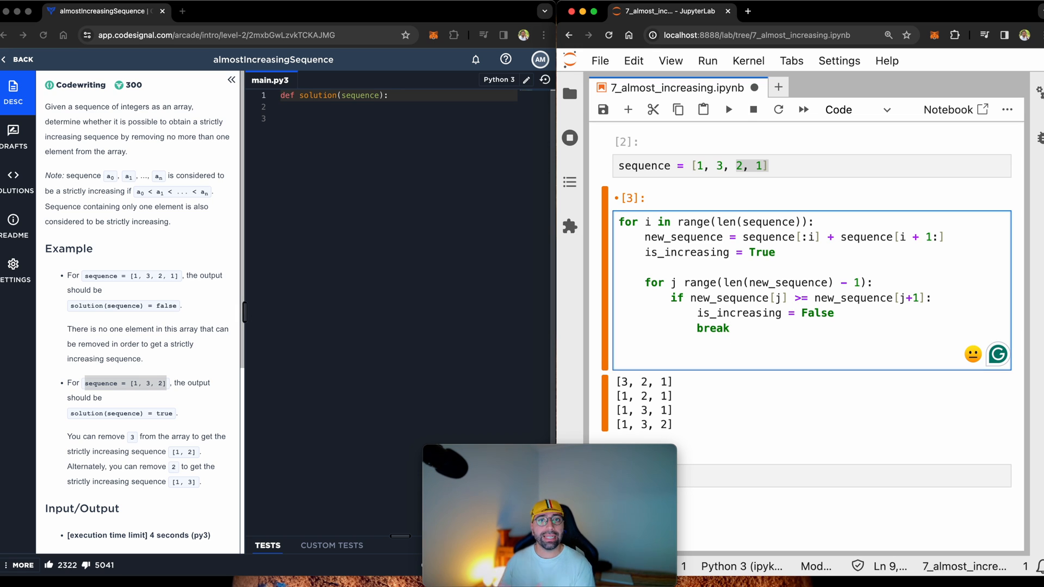
type("if ")
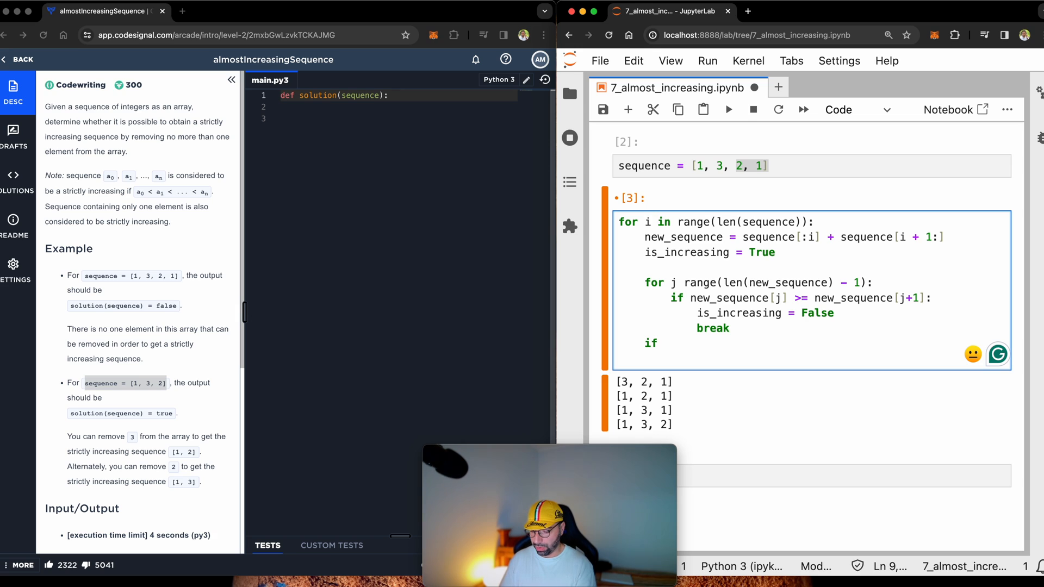
type("is_incr")
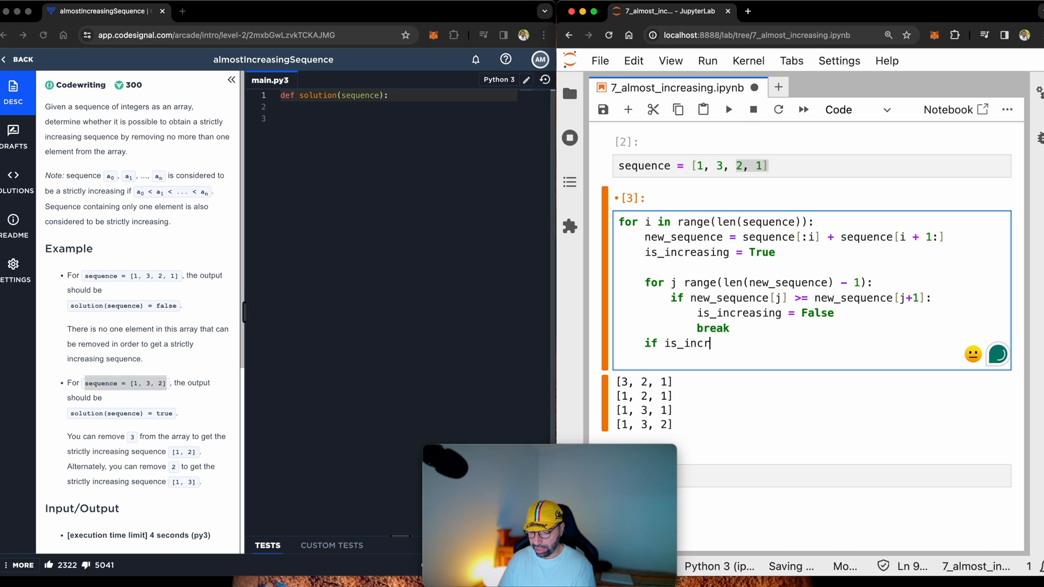
type("easing:")
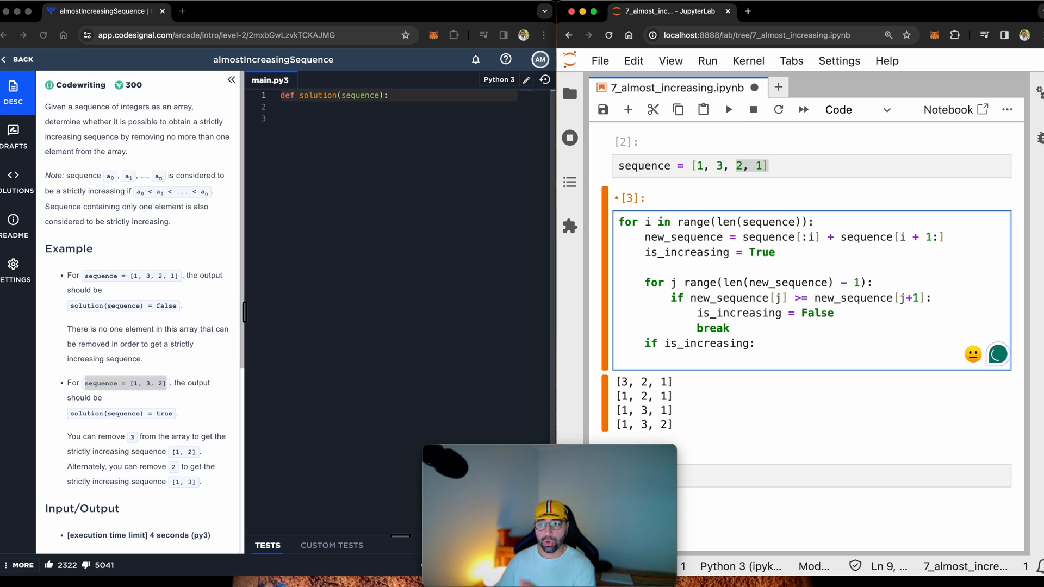
left_click_drag(643, 343, 751, 343)
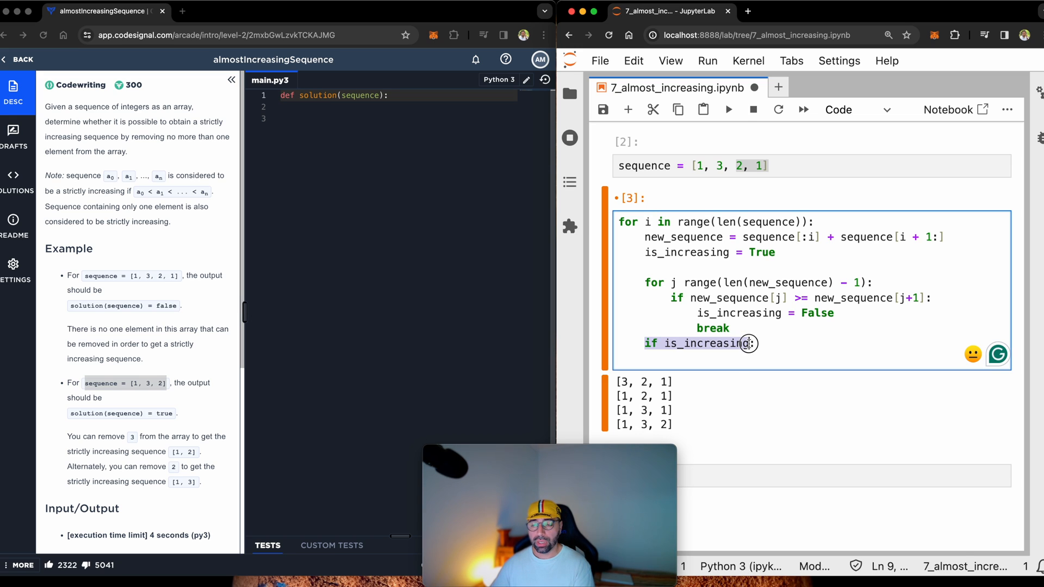
left_click(749, 343)
type("== True")
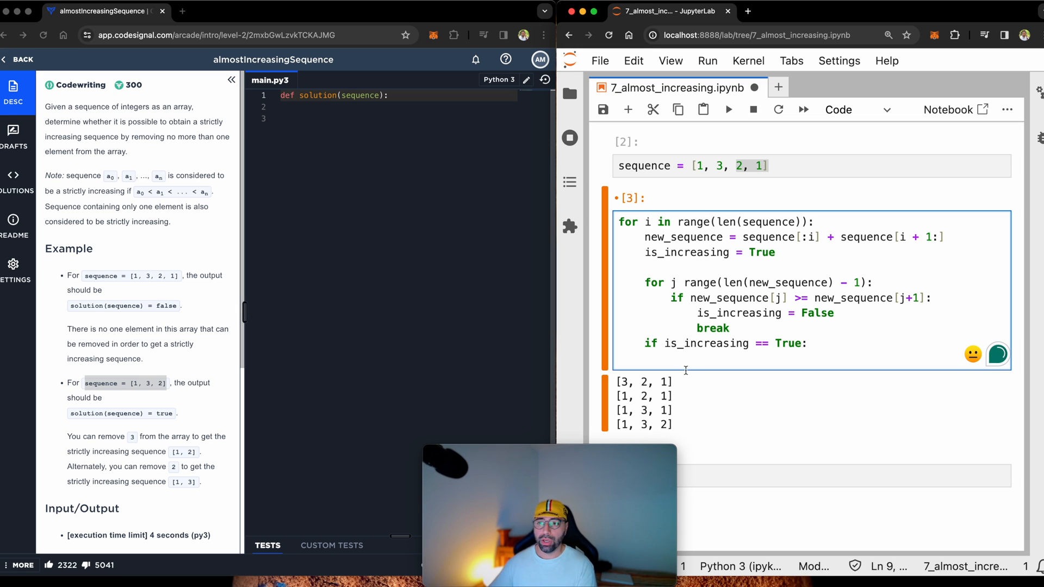
left_click_drag(643, 344, 749, 343)
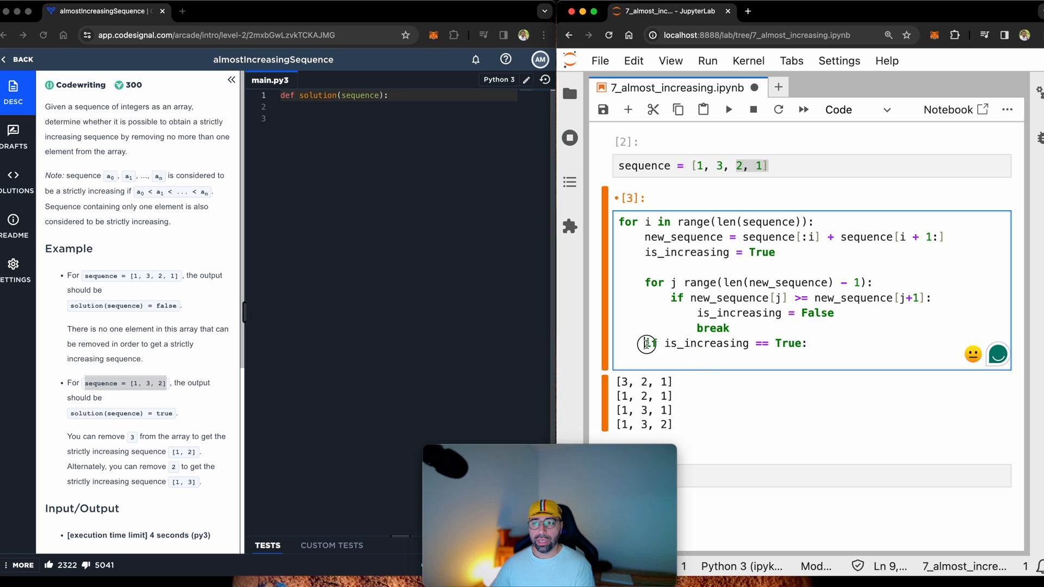
left_click_drag(645, 344, 803, 343)
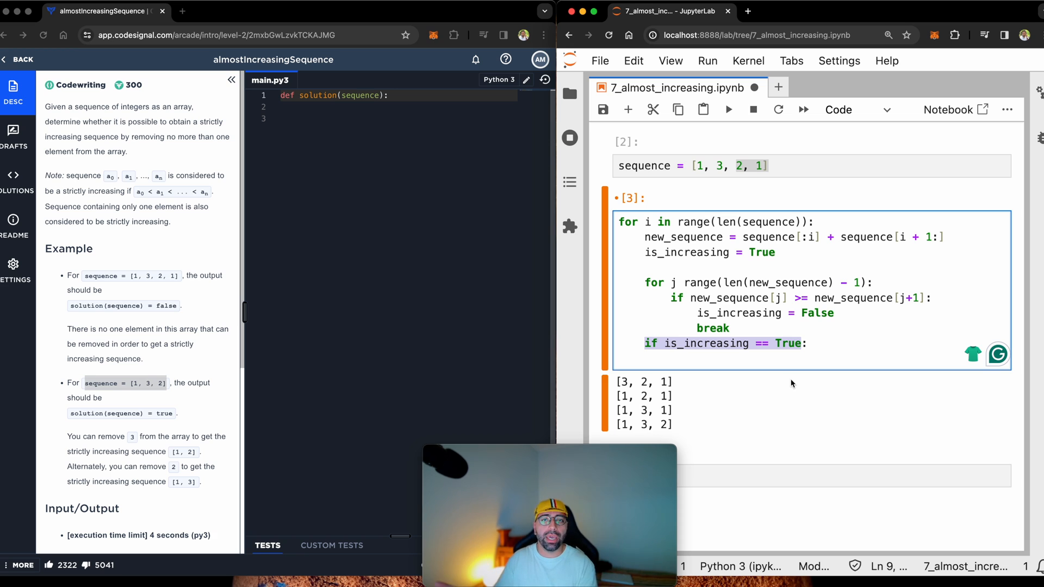
- Return True under that condition and return False after the outer loop
left_click(811, 342)
key("Return")
type("return True")
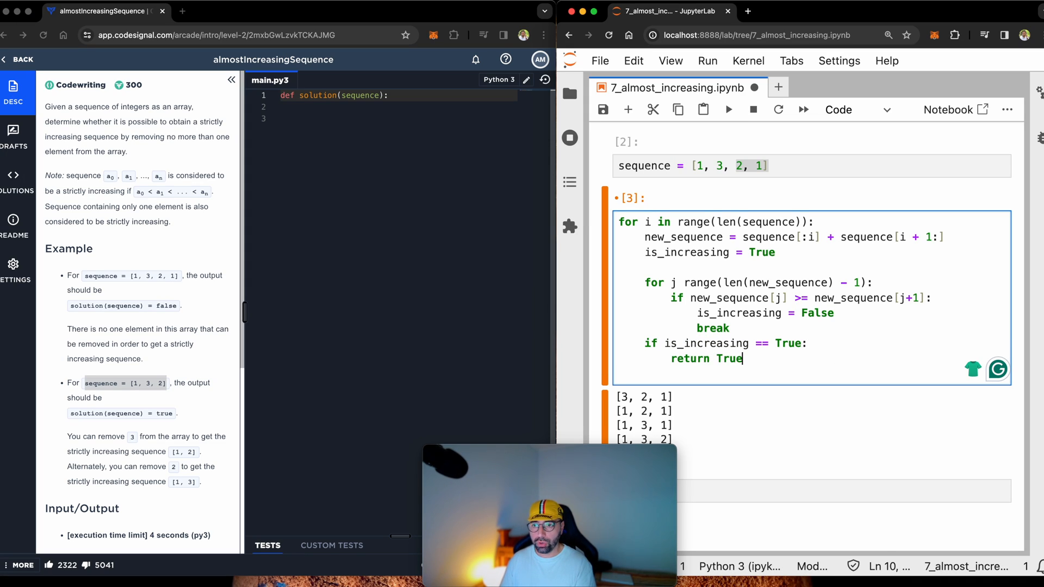
key("Return")
type("return")
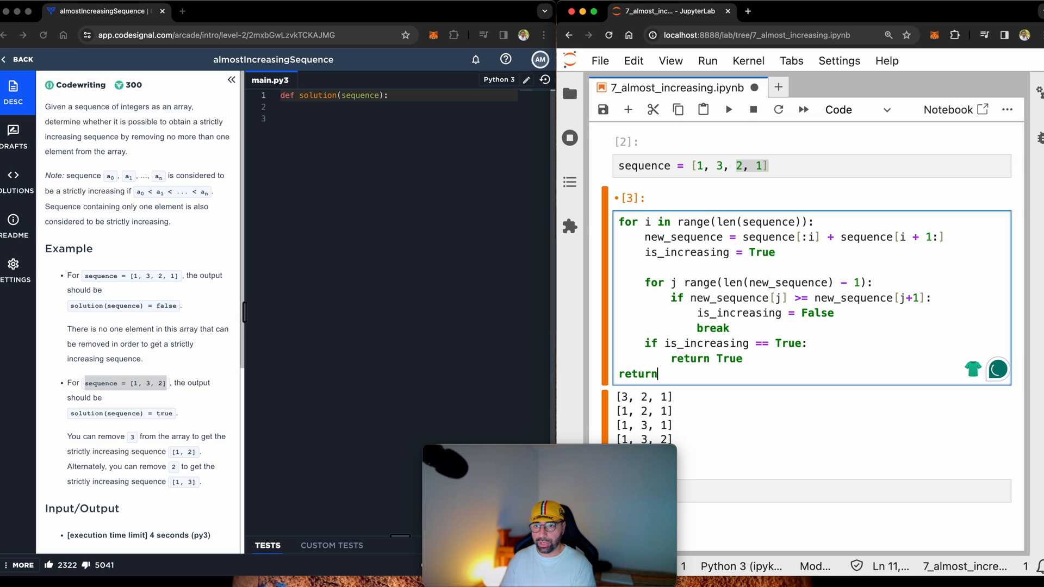
type(" False")
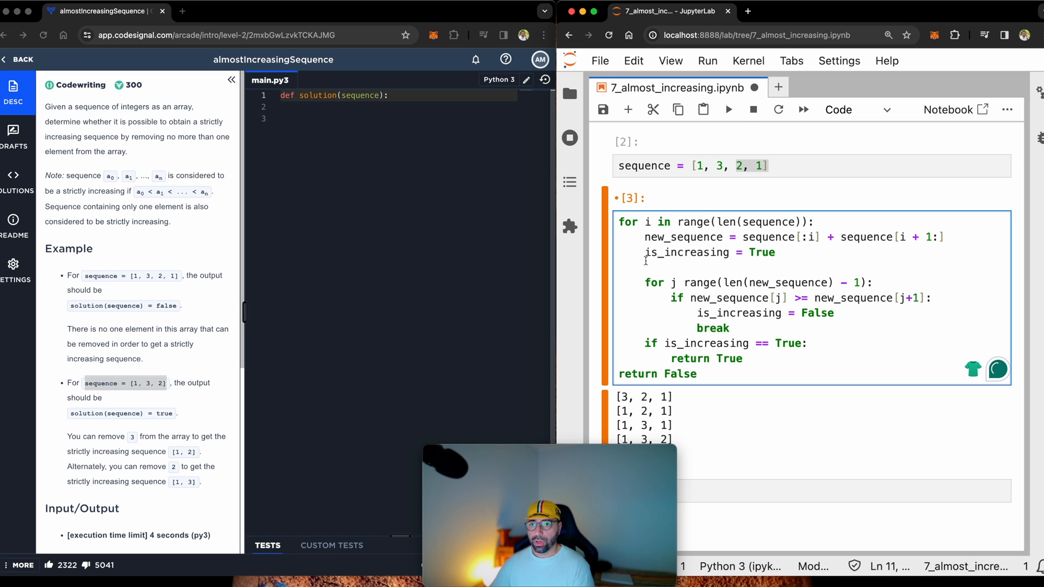
- Add a line above the loops for the header and complete it as 'def solution(sequence):'
left_click(620, 222)
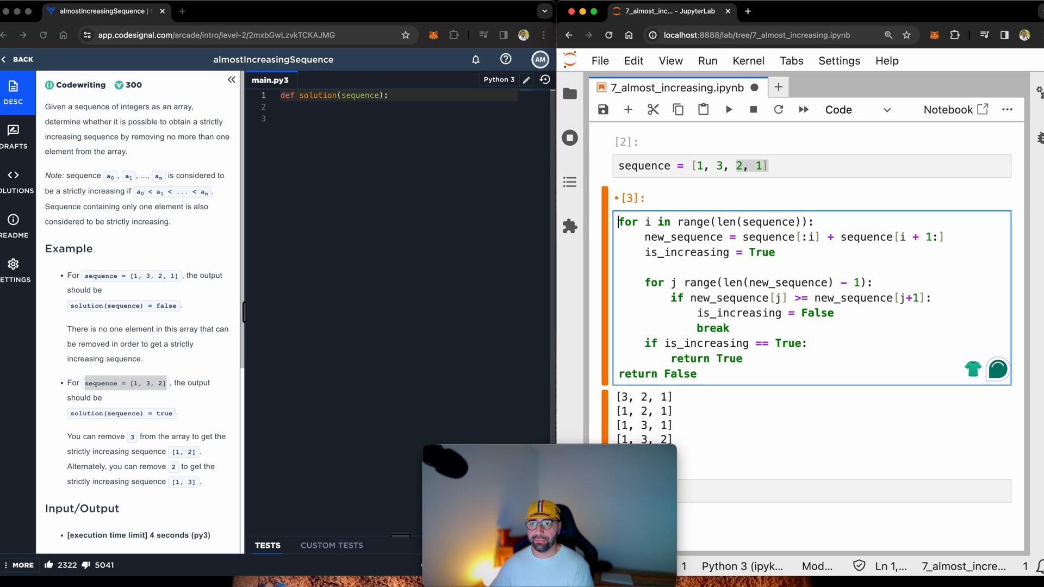
key("Return")
key("Up")
type("def ")
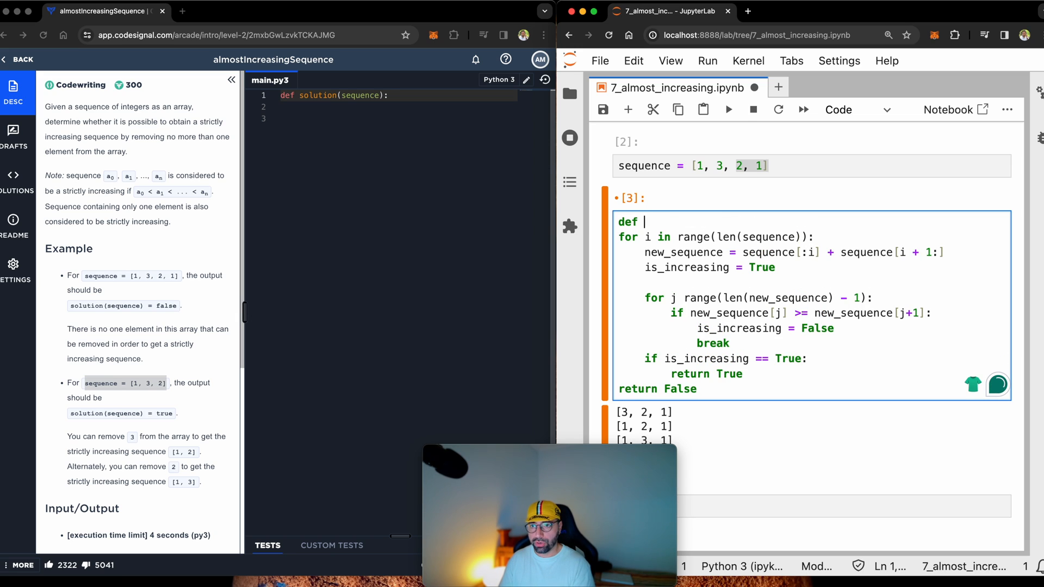
type("solution(sequence")
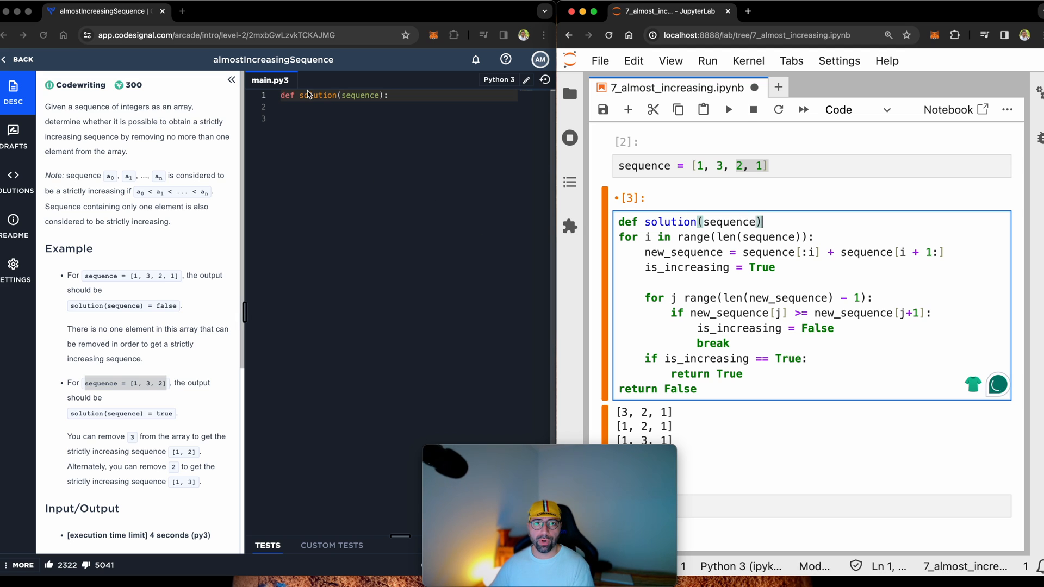
triple_click(306, 94)
left_click(780, 222)
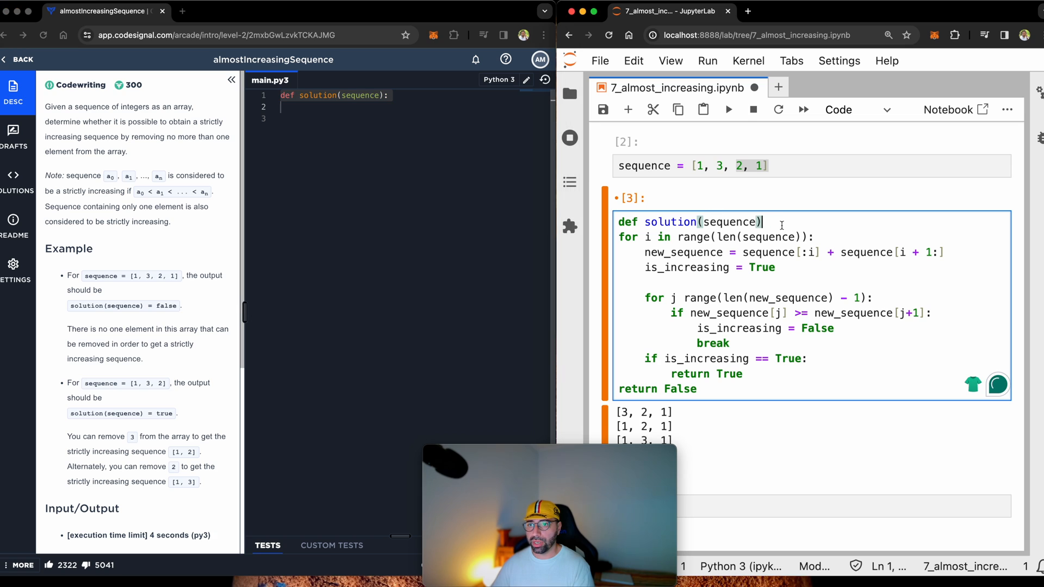
type(":")
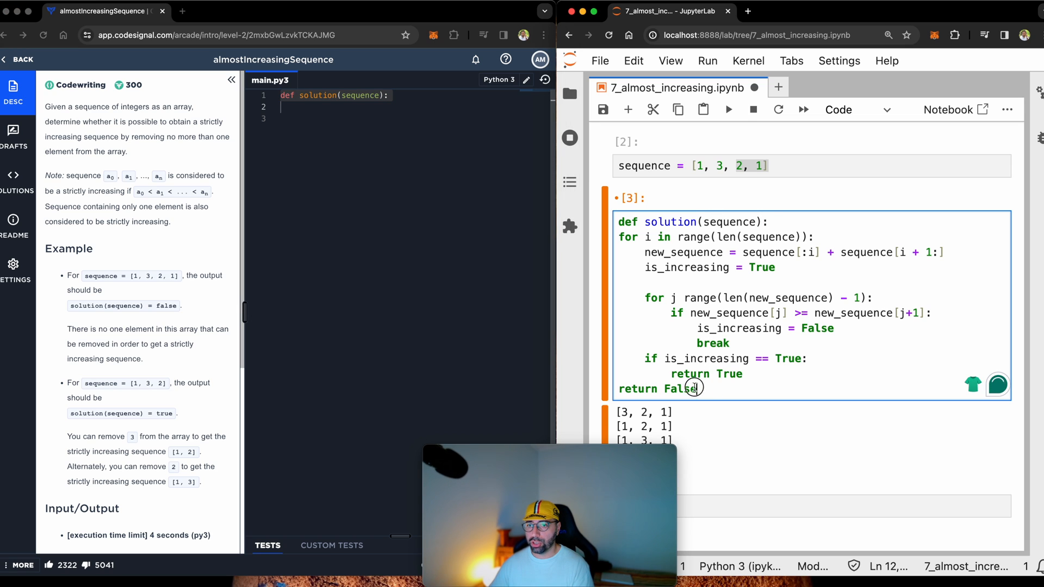
- Indent the whole function body, from 'for i' to 'return False', one level under the header
left_click_drag(703, 388, 617, 237)
key("Tab")
left_click(719, 287)
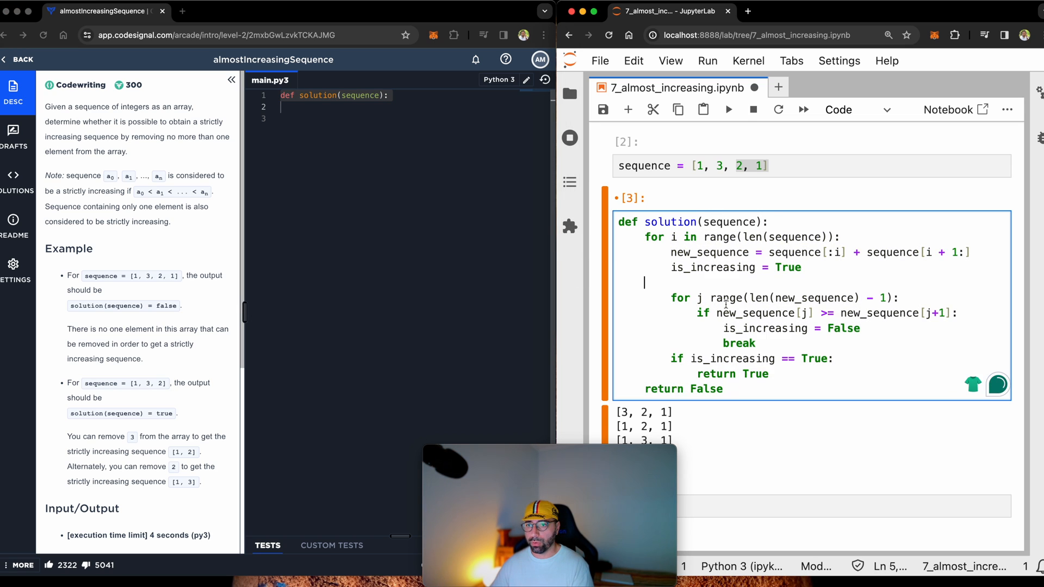
- Run the sequence and function cells, then fix the inner loop to read 'for j in range(...)'
left_click(678, 166)
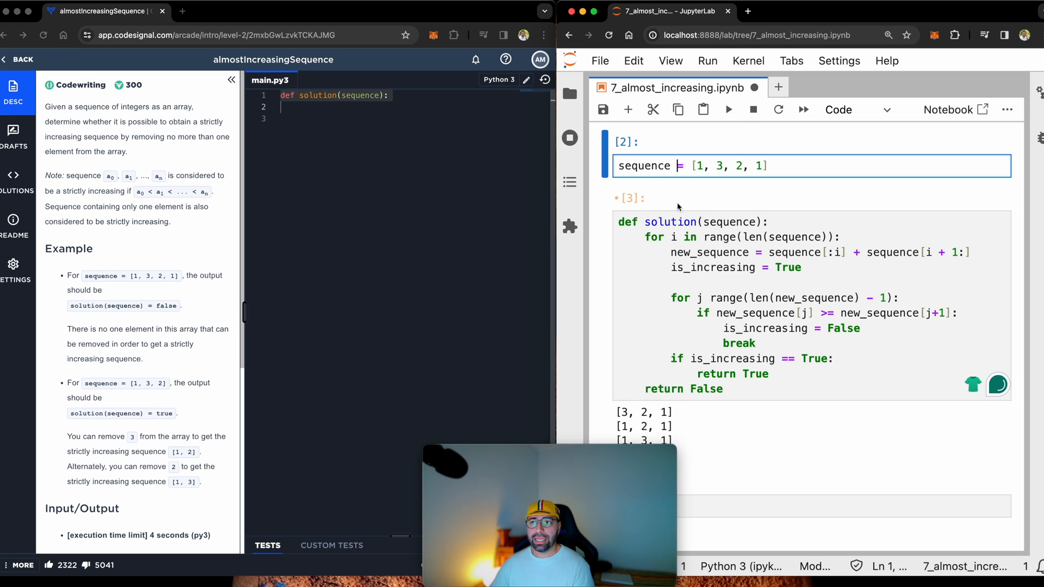
triple_click(630, 166)
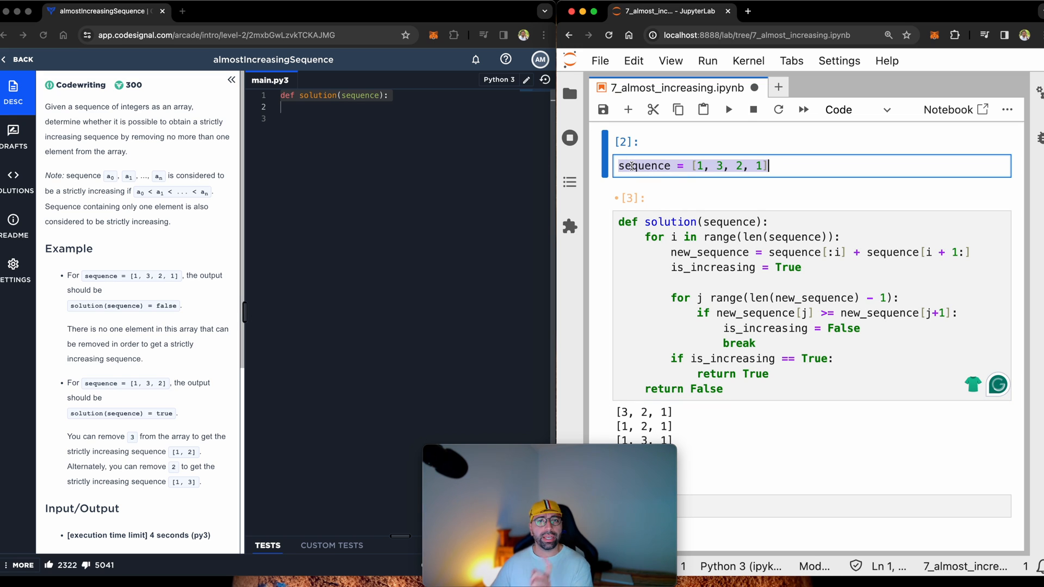
left_click(630, 166)
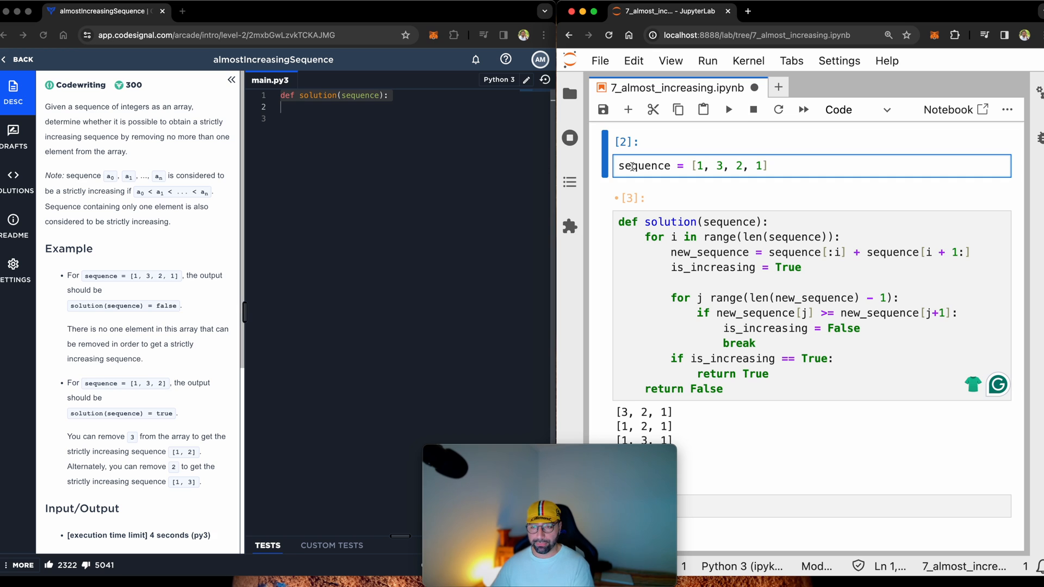
key("shift+Return")
key("shift+Return")
left_click(710, 298)
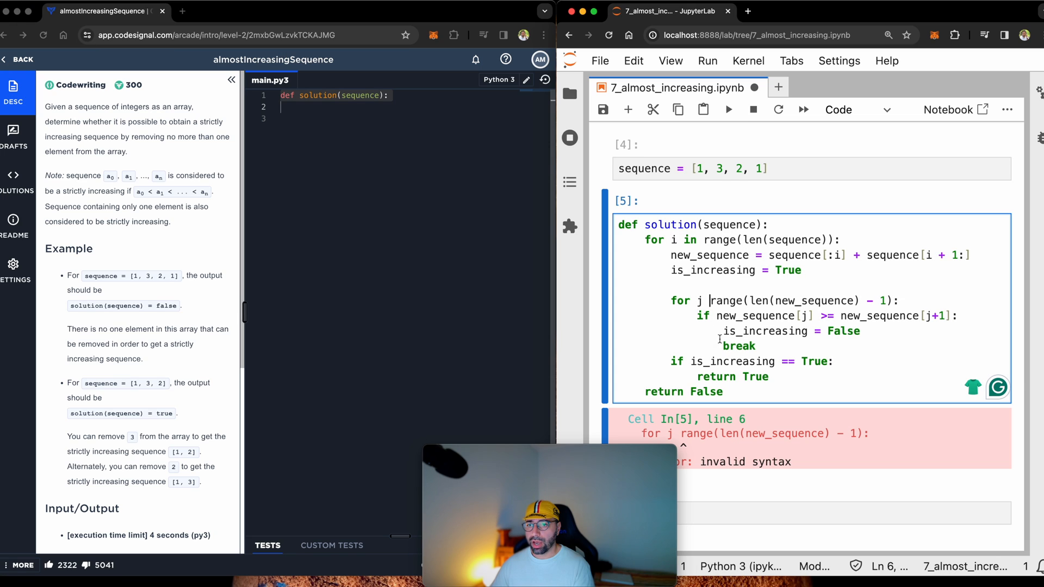
type("in")
key("shift+Return")
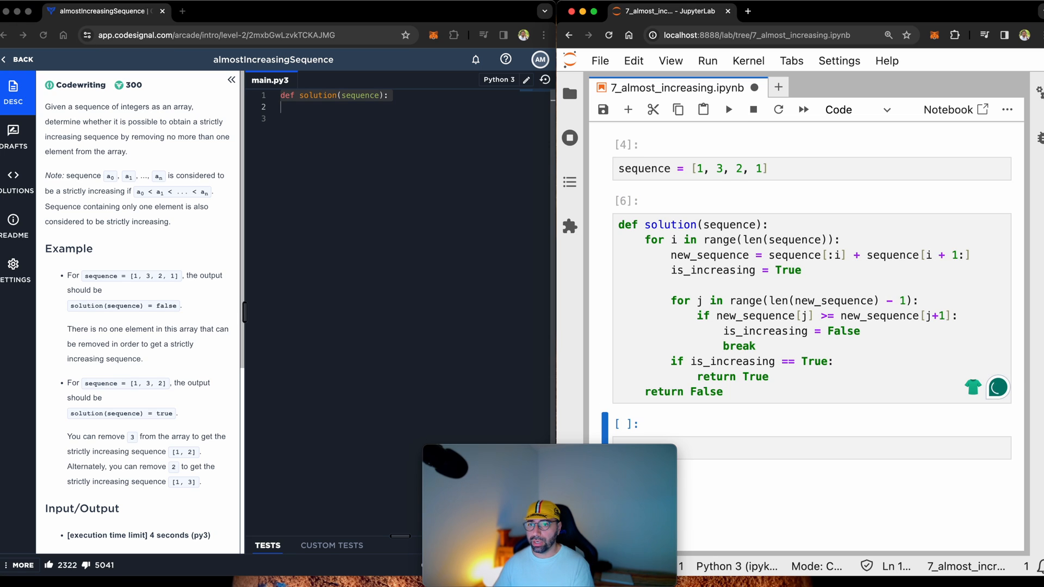
- Call solution(sequence) on [1, 3, 2, 1] in a new cell, which returns False
left_click(690, 339)
type("solution(seq")
key("Tab")
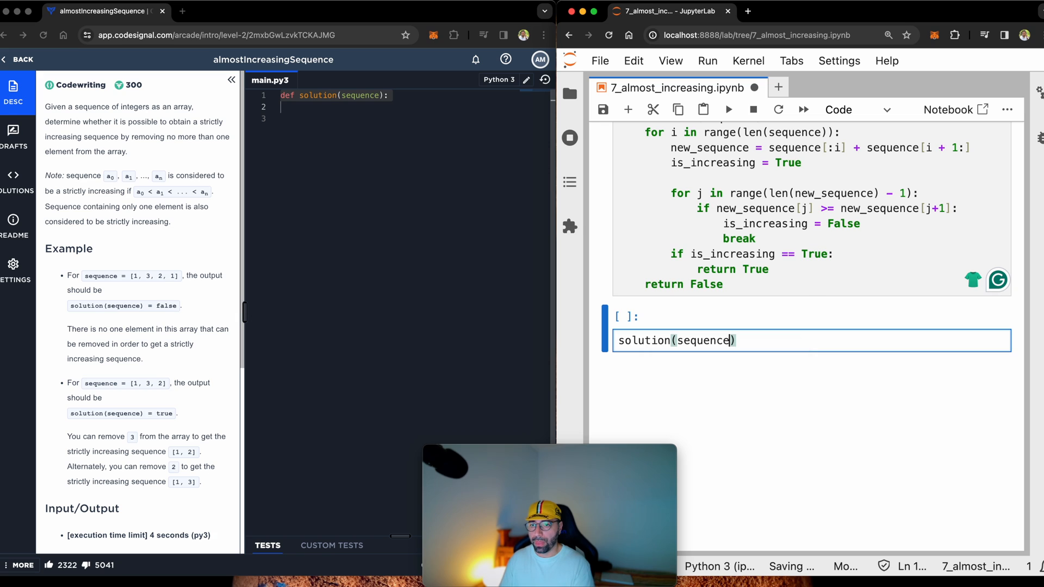
key("shift+Return")
left_click_drag(738, 374, 688, 368)
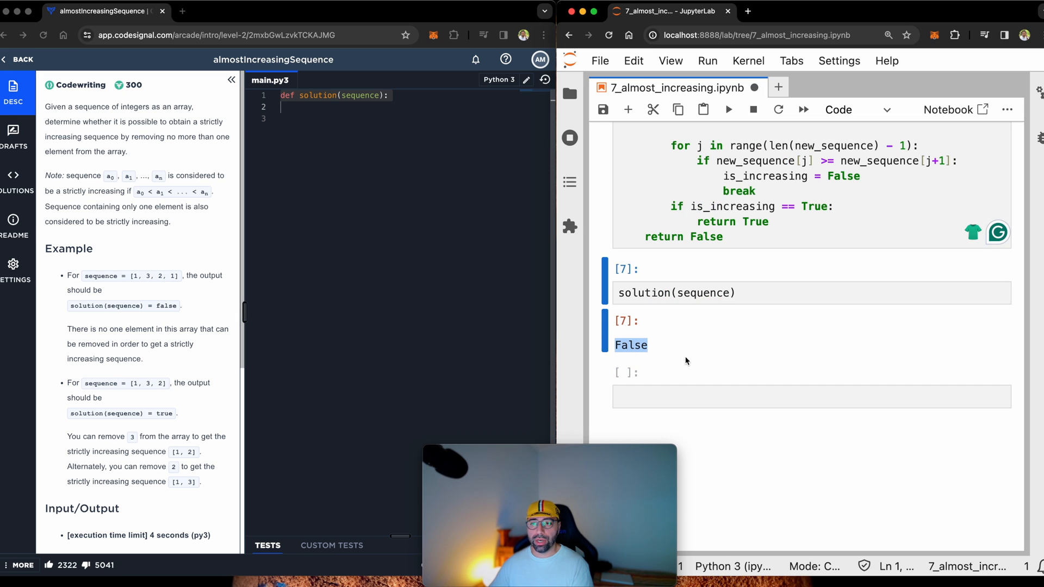
left_click(139, 303)
- Replace the test list with the example input [1, 3, 2] and rerun the cells
left_click_drag(131, 384, 170, 386)
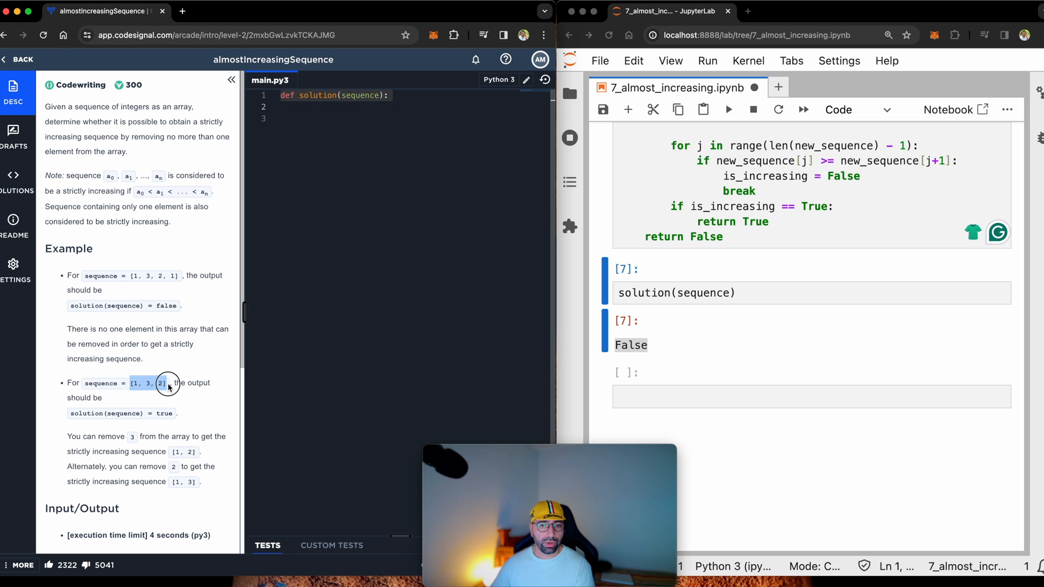
scroll(807, 286, "up", 5)
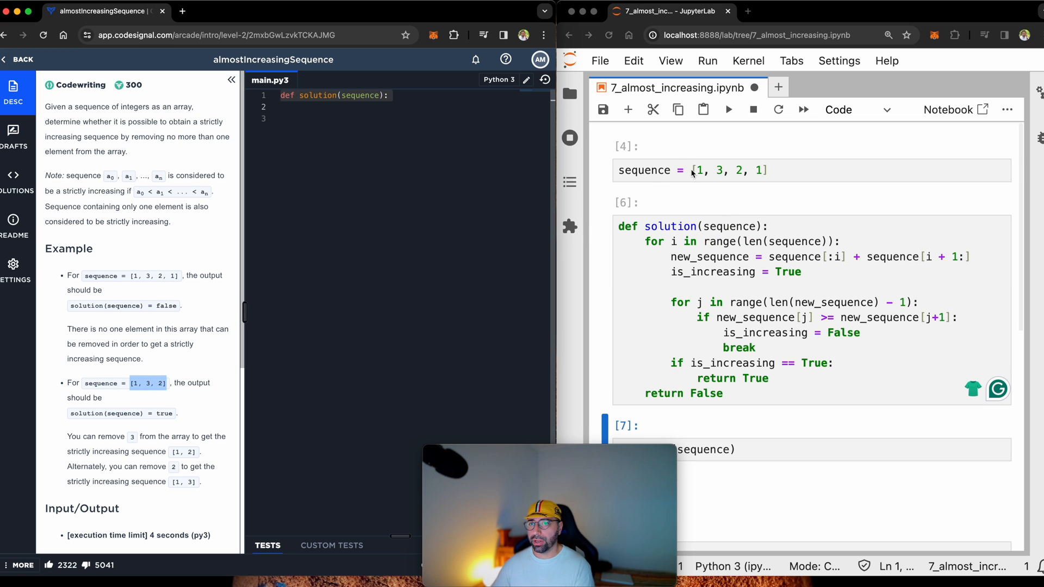
left_click_drag(691, 170, 767, 170)
type("[1, 3, 2]")
key("shift+Return")
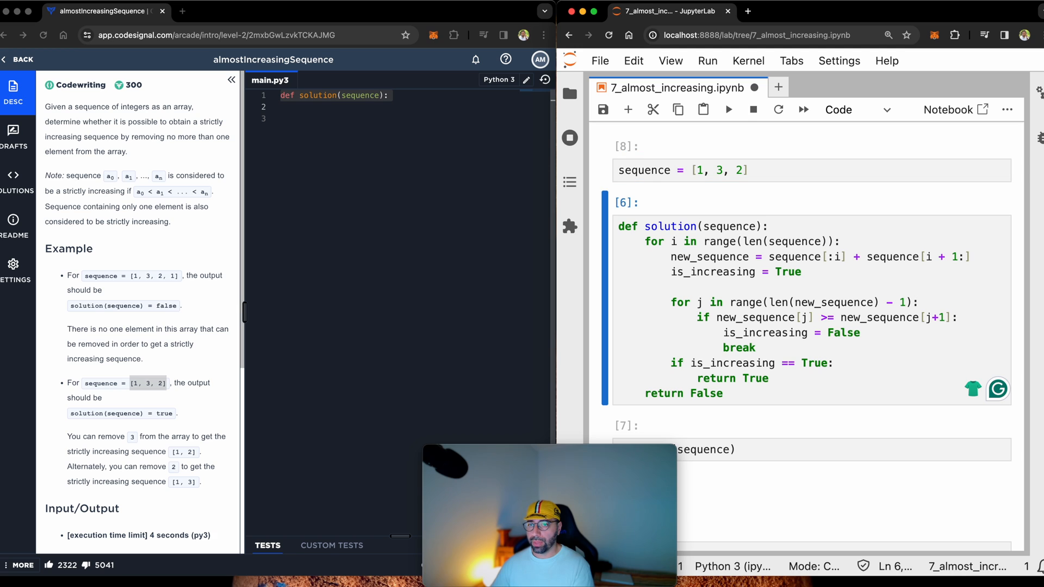
key("shift+Return")
key("shift+Return")
scroll(807, 326, "down", 3)
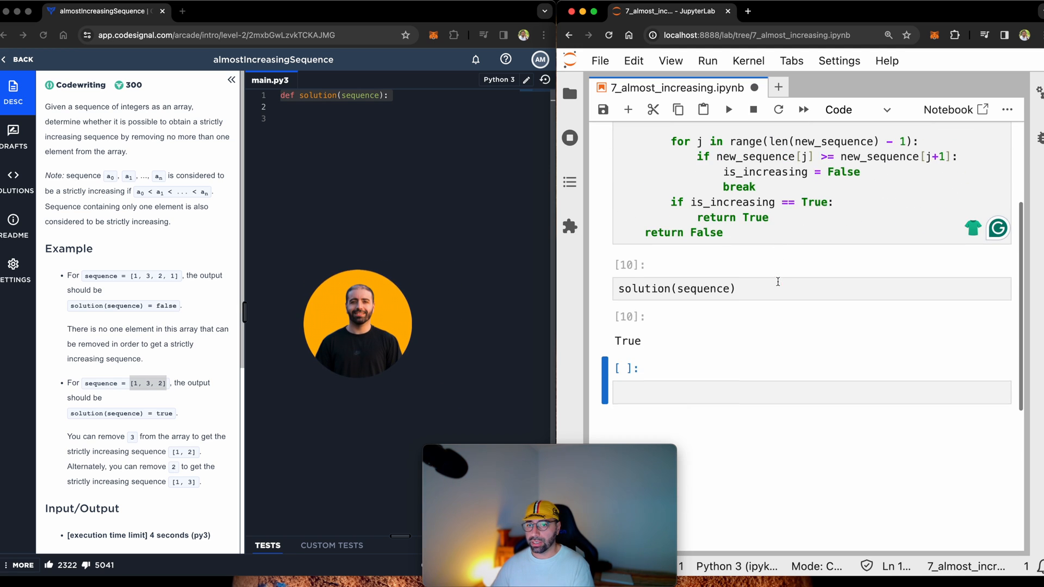
scroll(807, 326, "down", 2)
- Confirm solution now returns True and select all code in the function cell
double_click(618, 283)
scroll(668, 270, "up", 5)
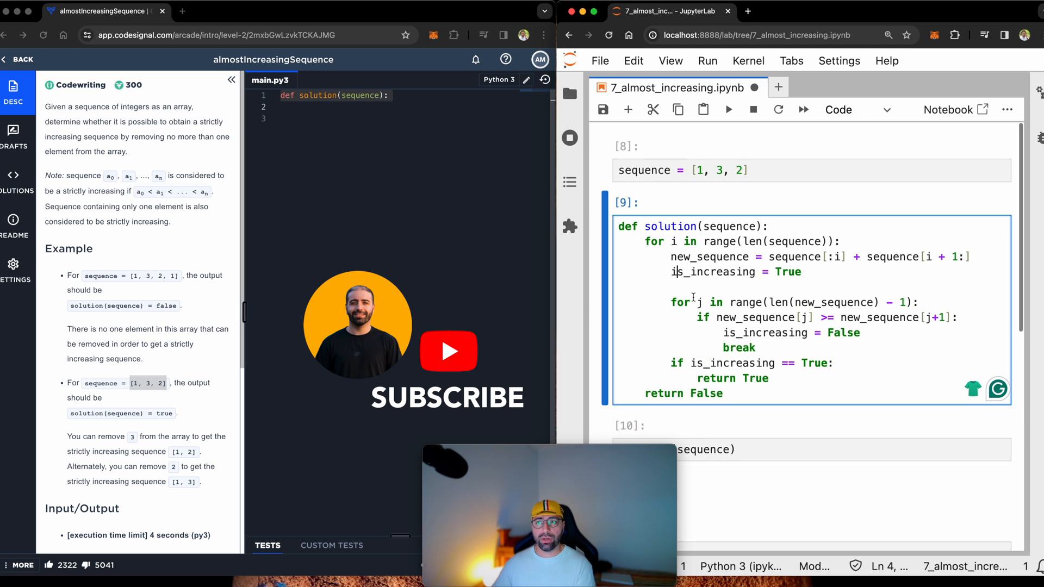
left_click(706, 312)
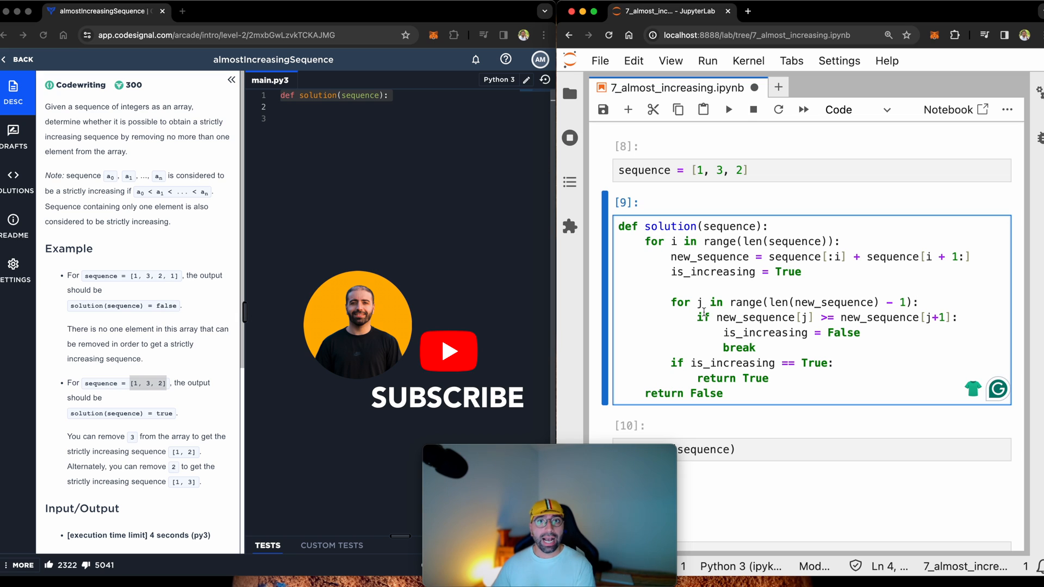
key("ctrl+a")
- Paste the tested solution function over the starter stub in CodeSignal's main.py3
key("ctrl+c")
left_click(464, 251)
key("ctrl+a")
key("ctrl+v")
scroll(291, 253, "down", 3)
scroll(290, 253, "up", 3)
- Widen the editor and run the sample tests, with all 19 of 19 passing
left_click_drag(244, 306, 185, 306)
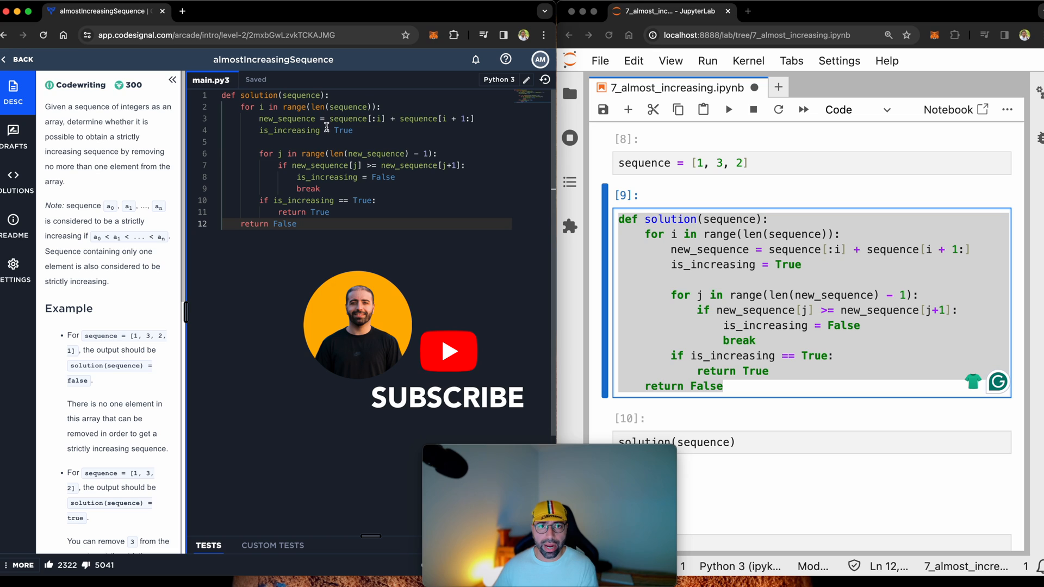
left_click(227, 107)
left_click(248, 140)
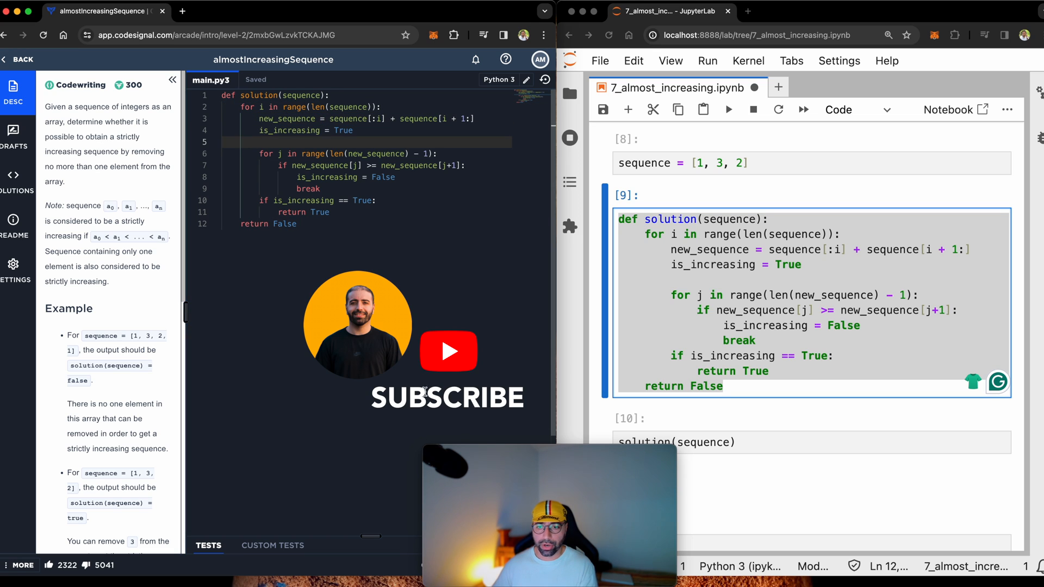
left_click_drag(522, 490, 897, 491)
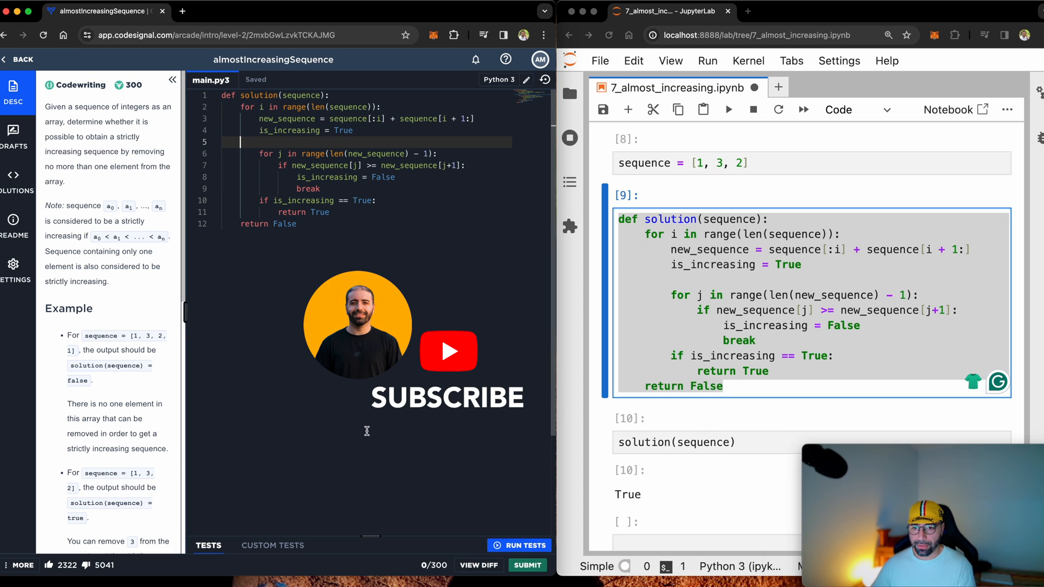
left_click(519, 545)
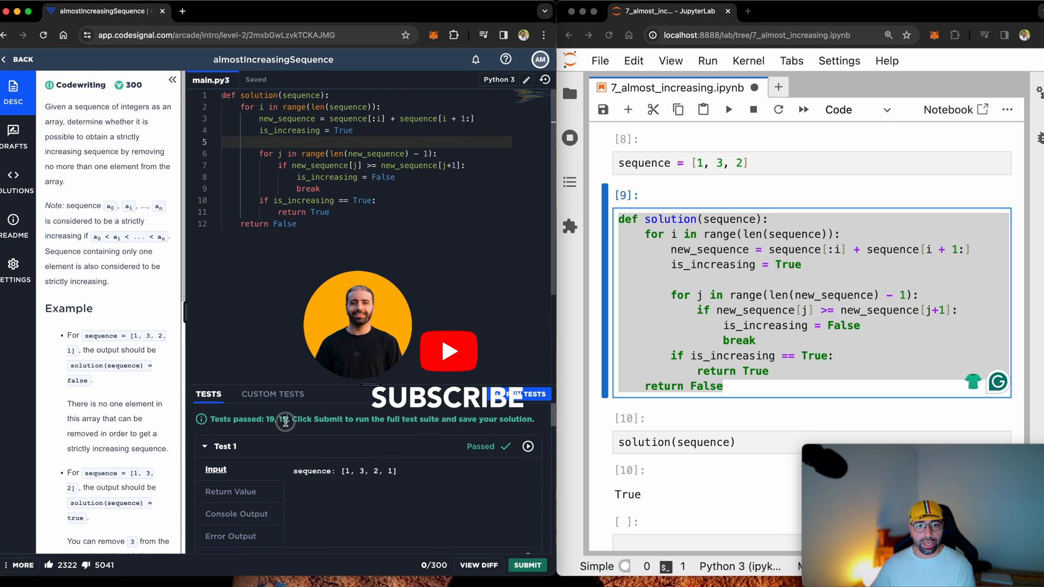
left_click_drag(288, 420, 234, 421)
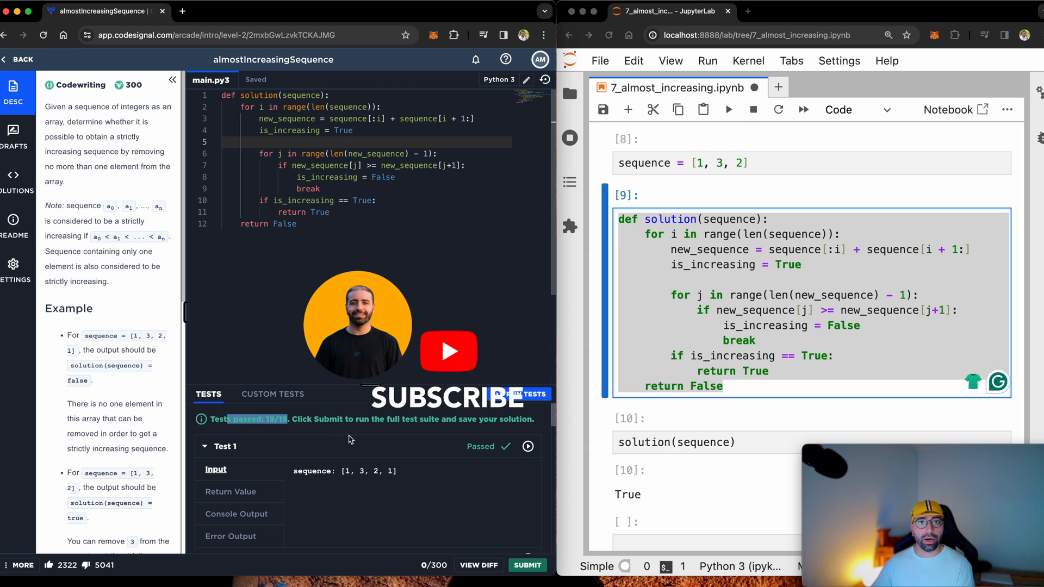
- Submit the solution, scoring 258/300 with 34/38 tests passing and test 35 exceeding the time limit
left_click(527, 564)
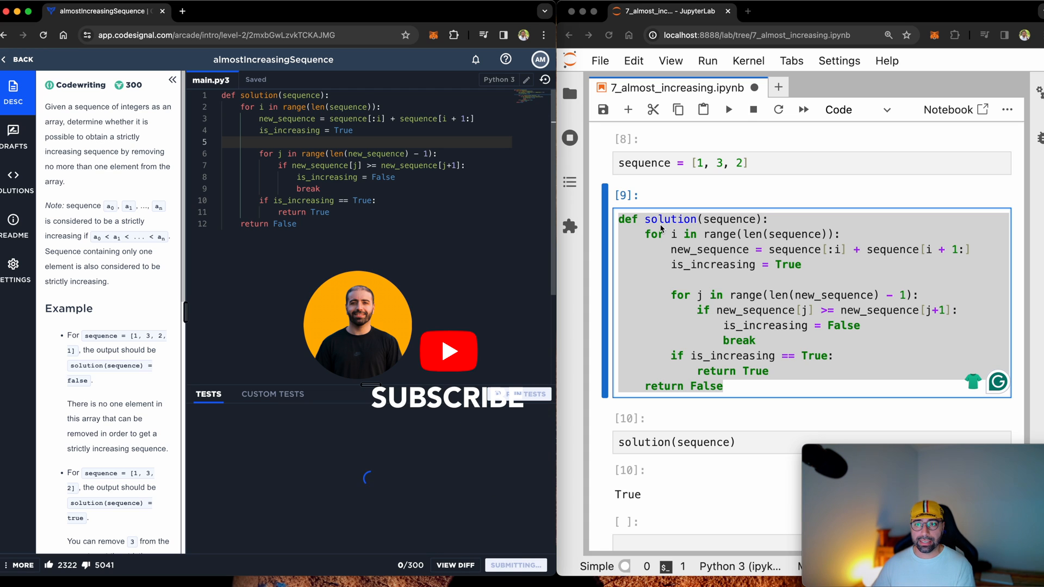
left_click_drag(561, 264, 773, 265)
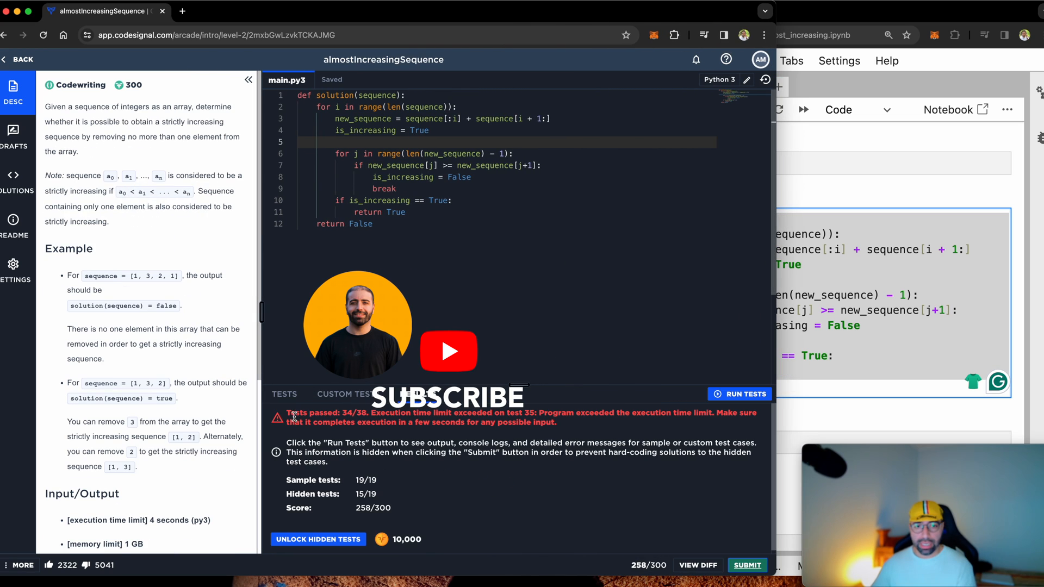
left_click_drag(291, 416, 594, 420)
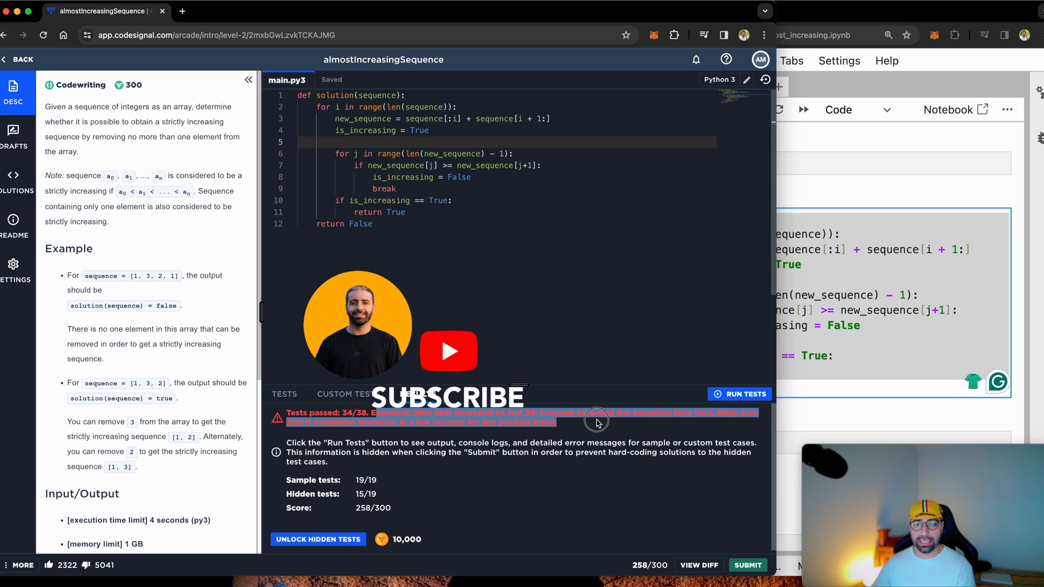
left_click(571, 414)
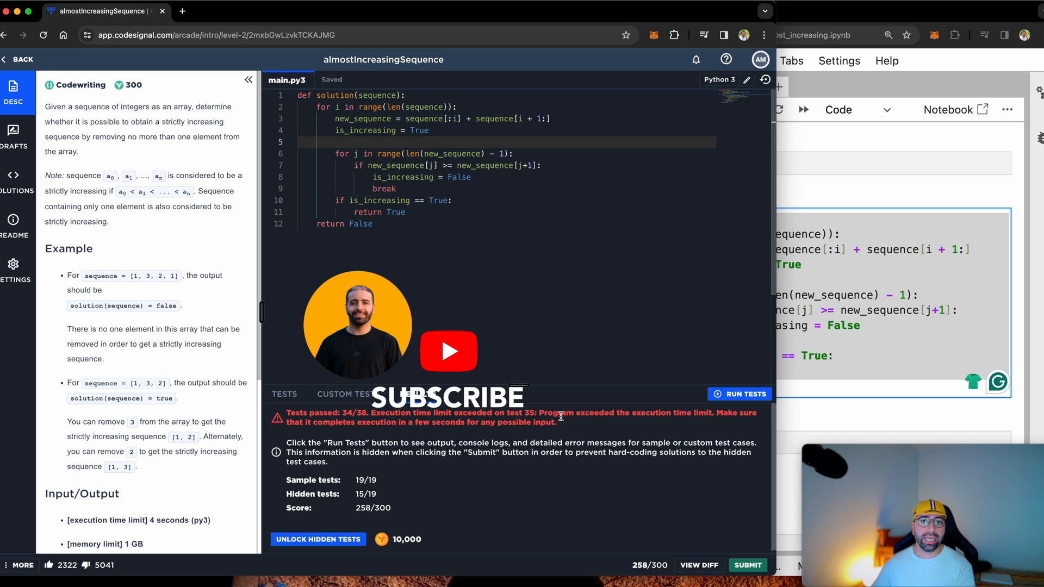
left_click_drag(376, 225, 279, 94)
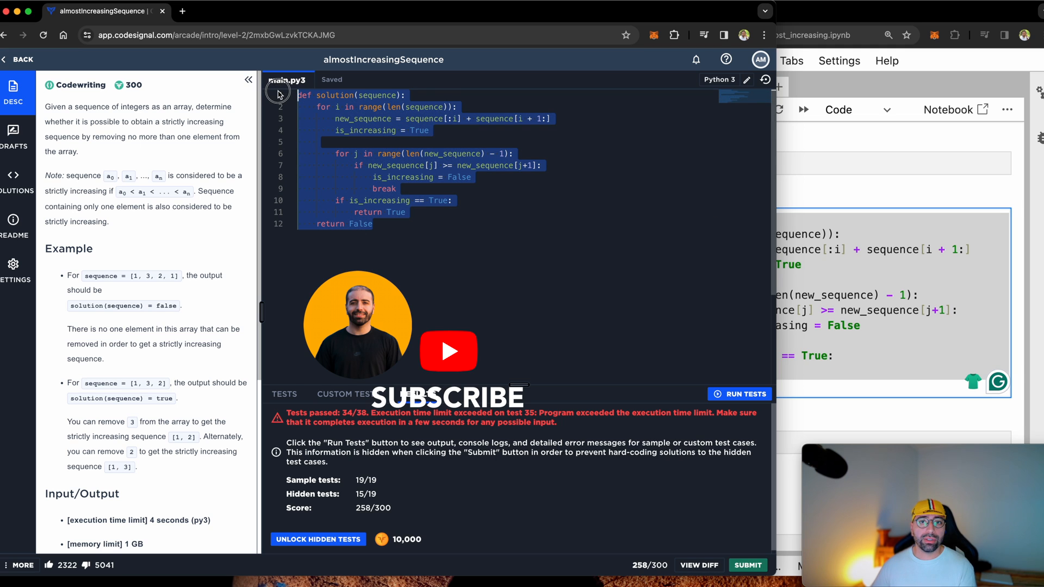